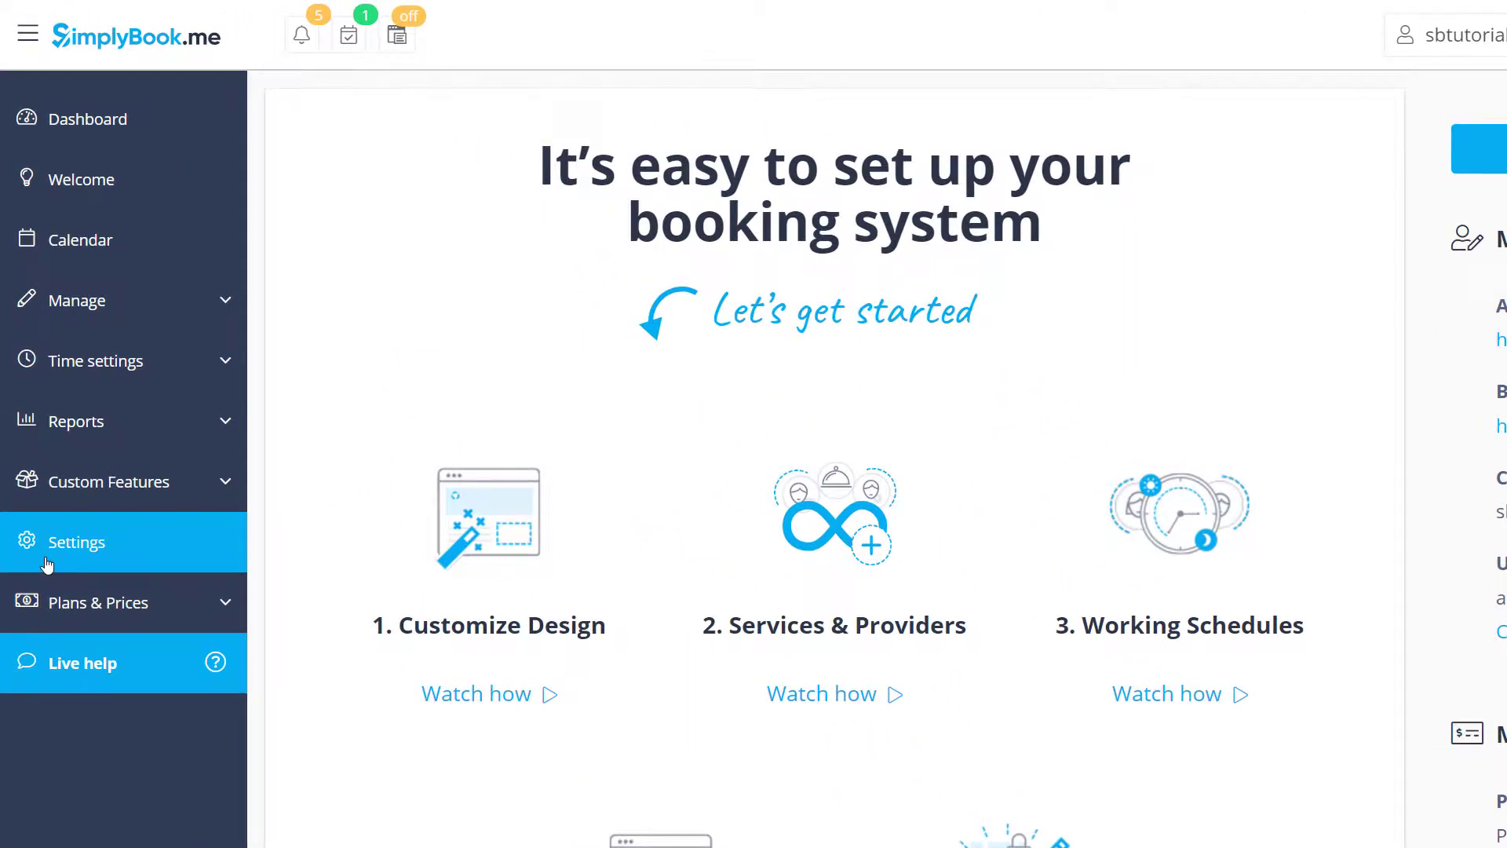
# Go to Settings and open the Email and SMS settings page under General settings.
pyautogui.click(48, 564)
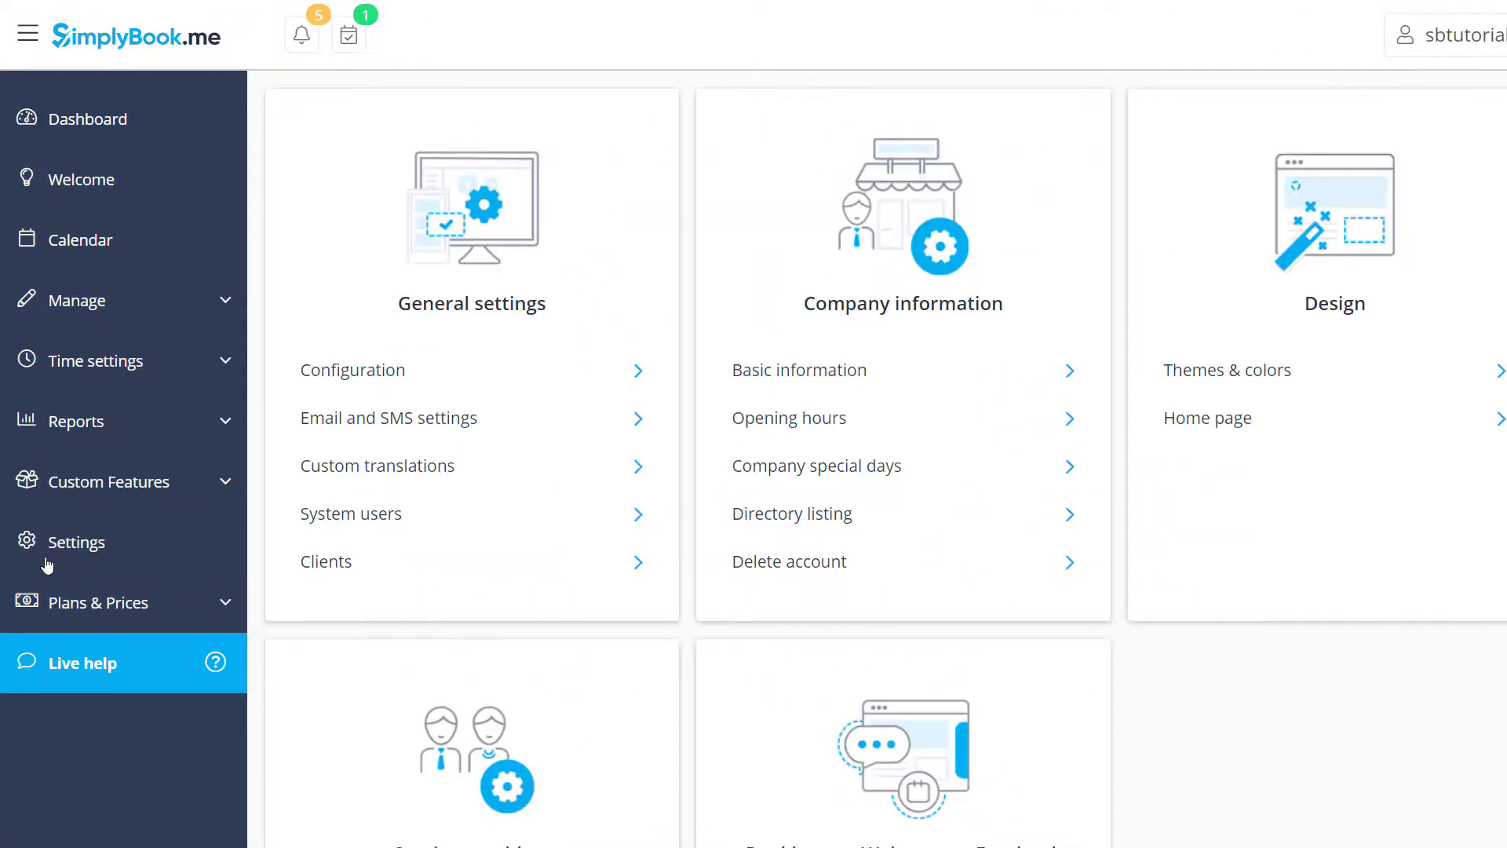
pyautogui.click(347, 424)
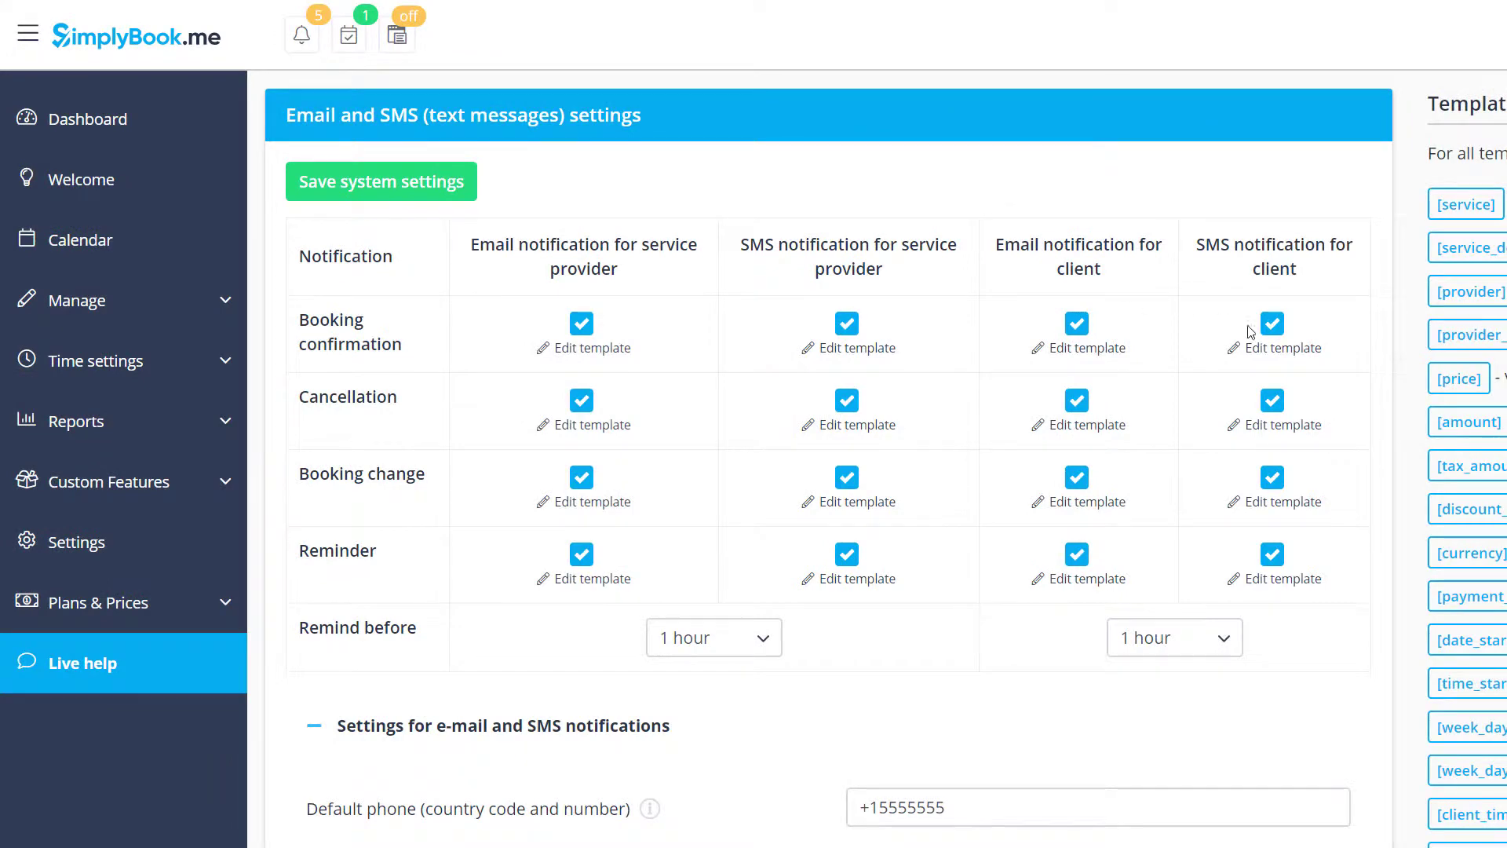
# Turn off client SMS confirmations and changes, and provider SMS reminders, changes and cancellations.
pyautogui.click(1270, 333)
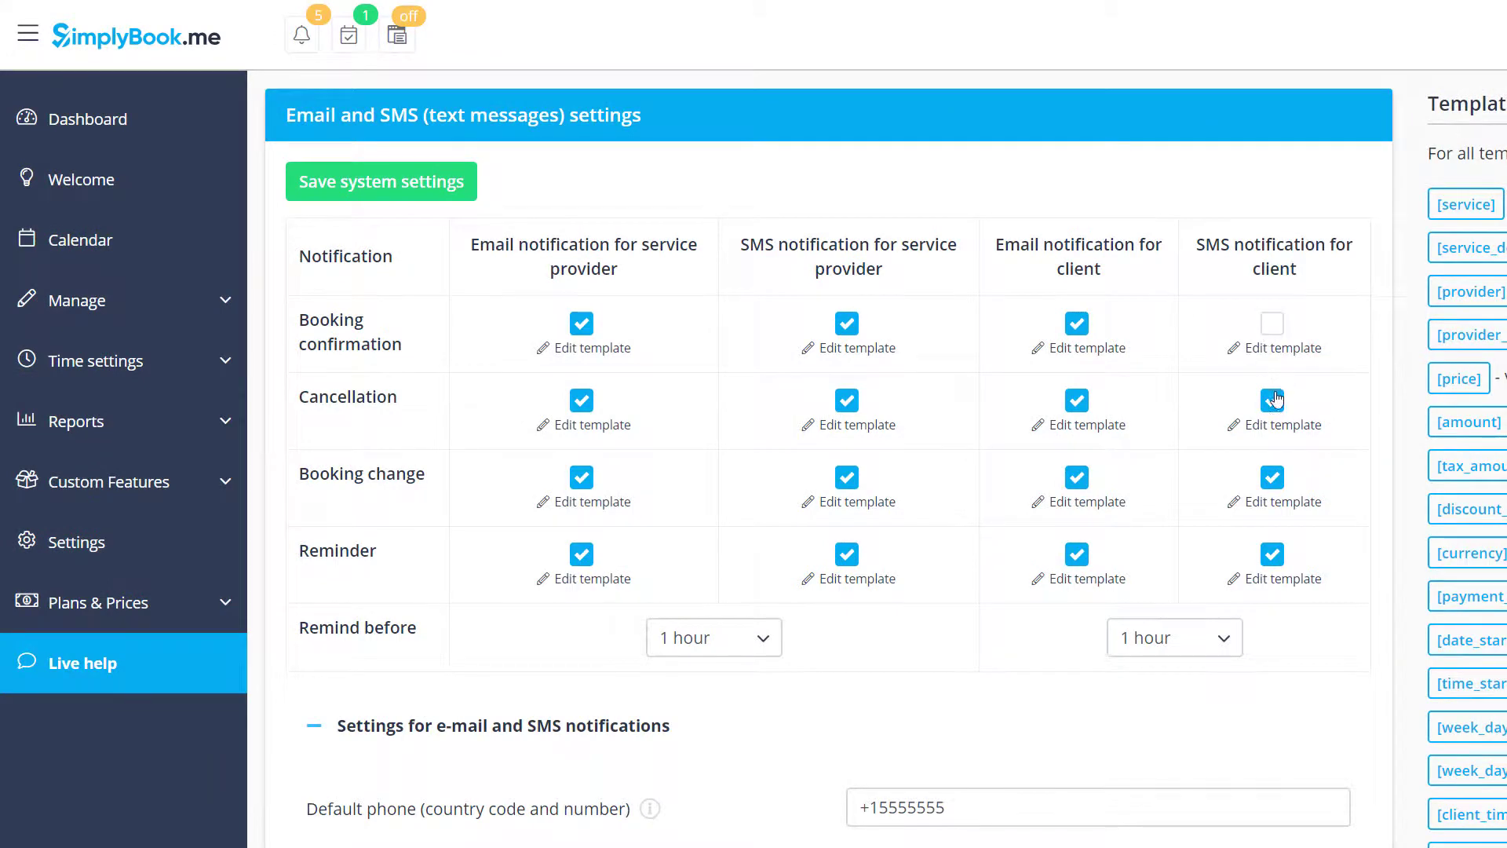
pyautogui.click(1275, 482)
pyautogui.click(847, 554)
pyautogui.click(847, 477)
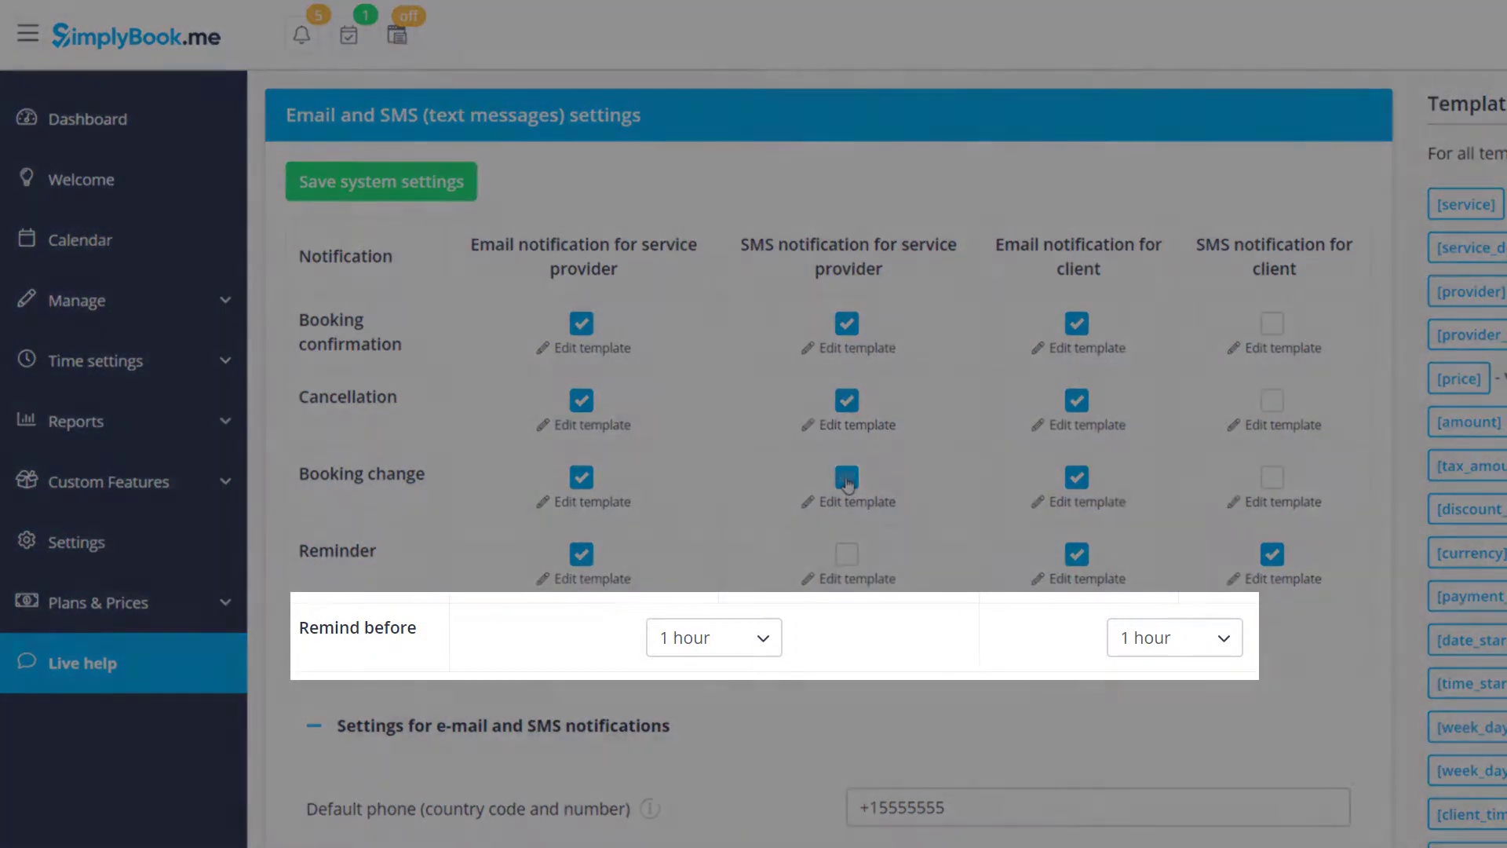
pyautogui.click(847, 400)
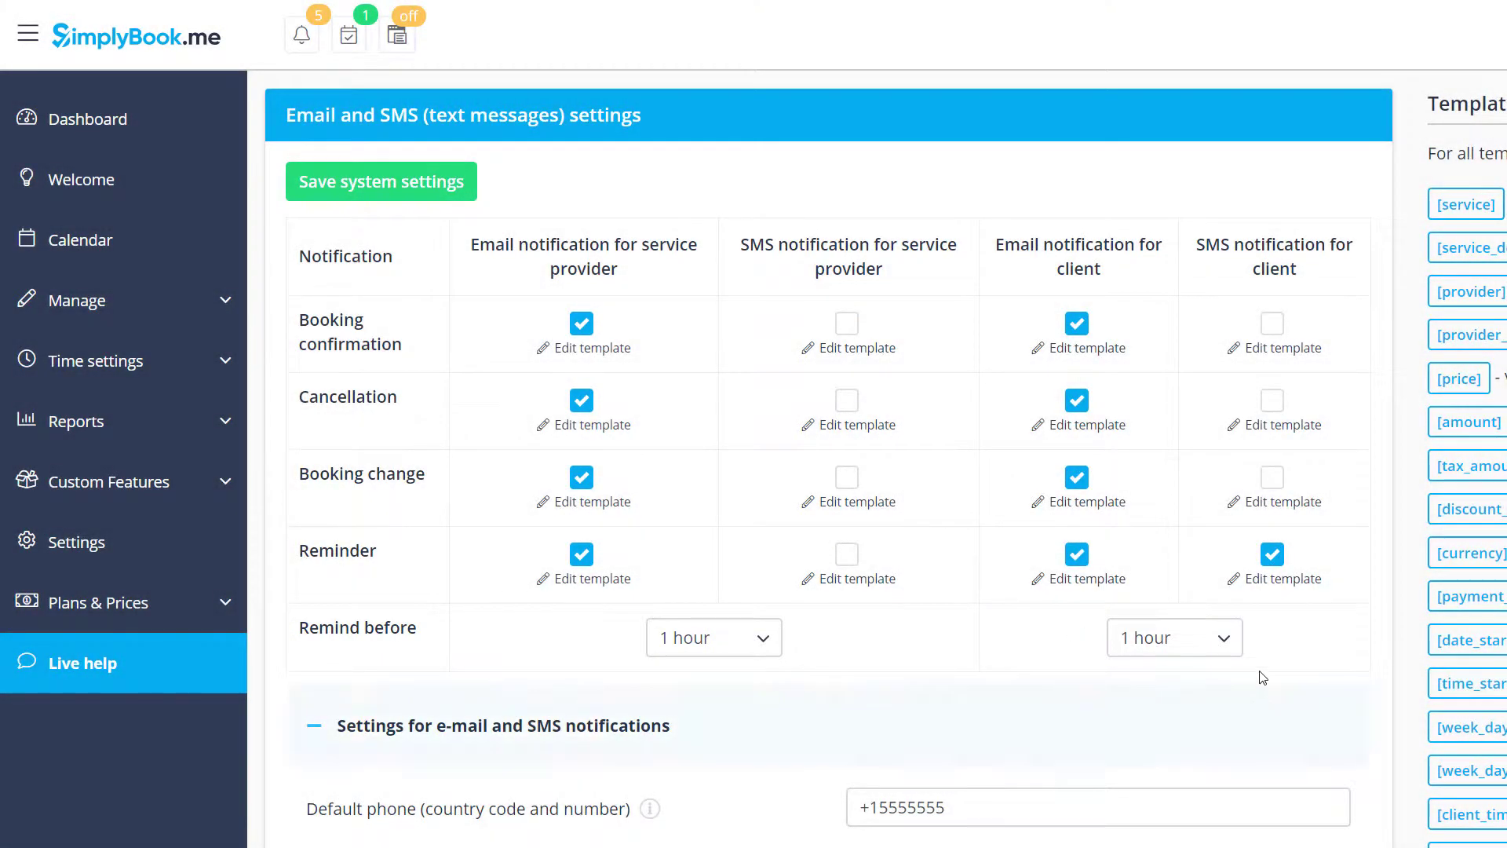
# Keep the client SMS reminder lead time at 1 hour before.
pyautogui.scroll(-3, 1248, 628)
pyautogui.click(1230, 444)
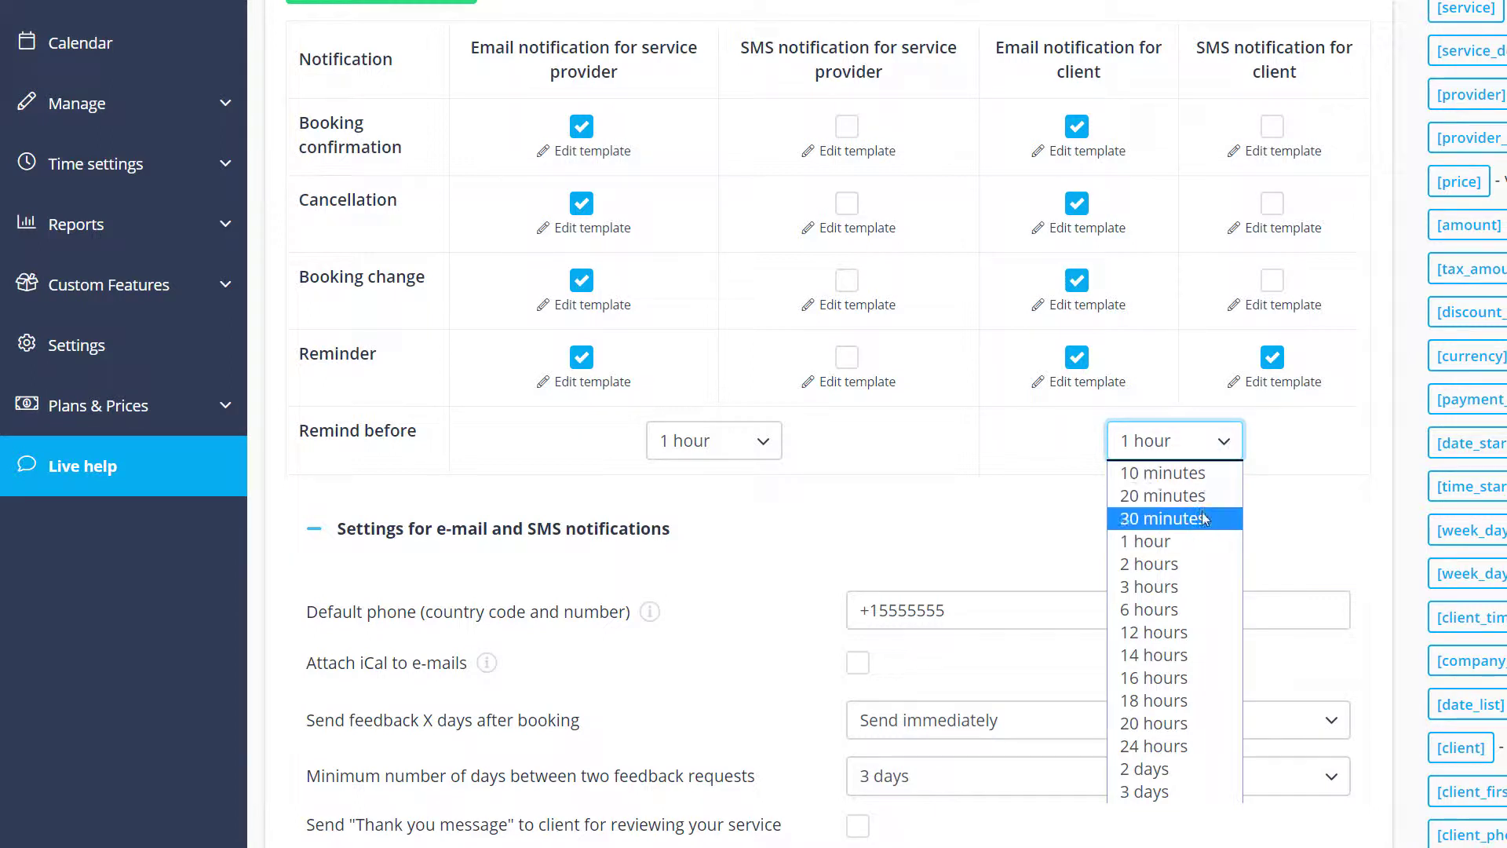
pyautogui.click(1204, 546)
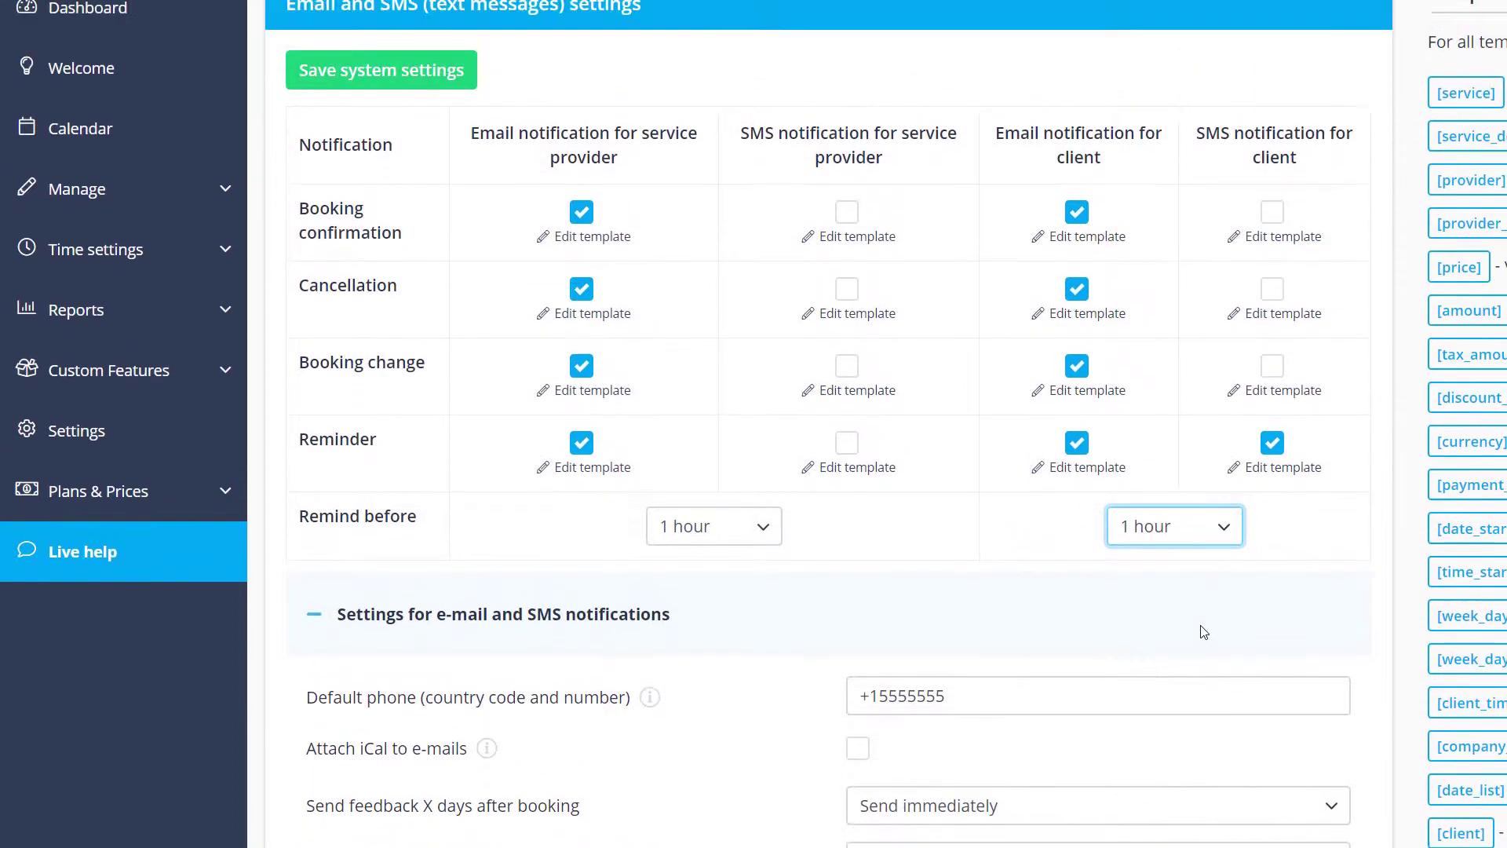
# Prepend 'This is a booking confirmation, ' to the client confirmation email, lowercasing 'thank'.
pyautogui.scroll(-10, 1202, 745)
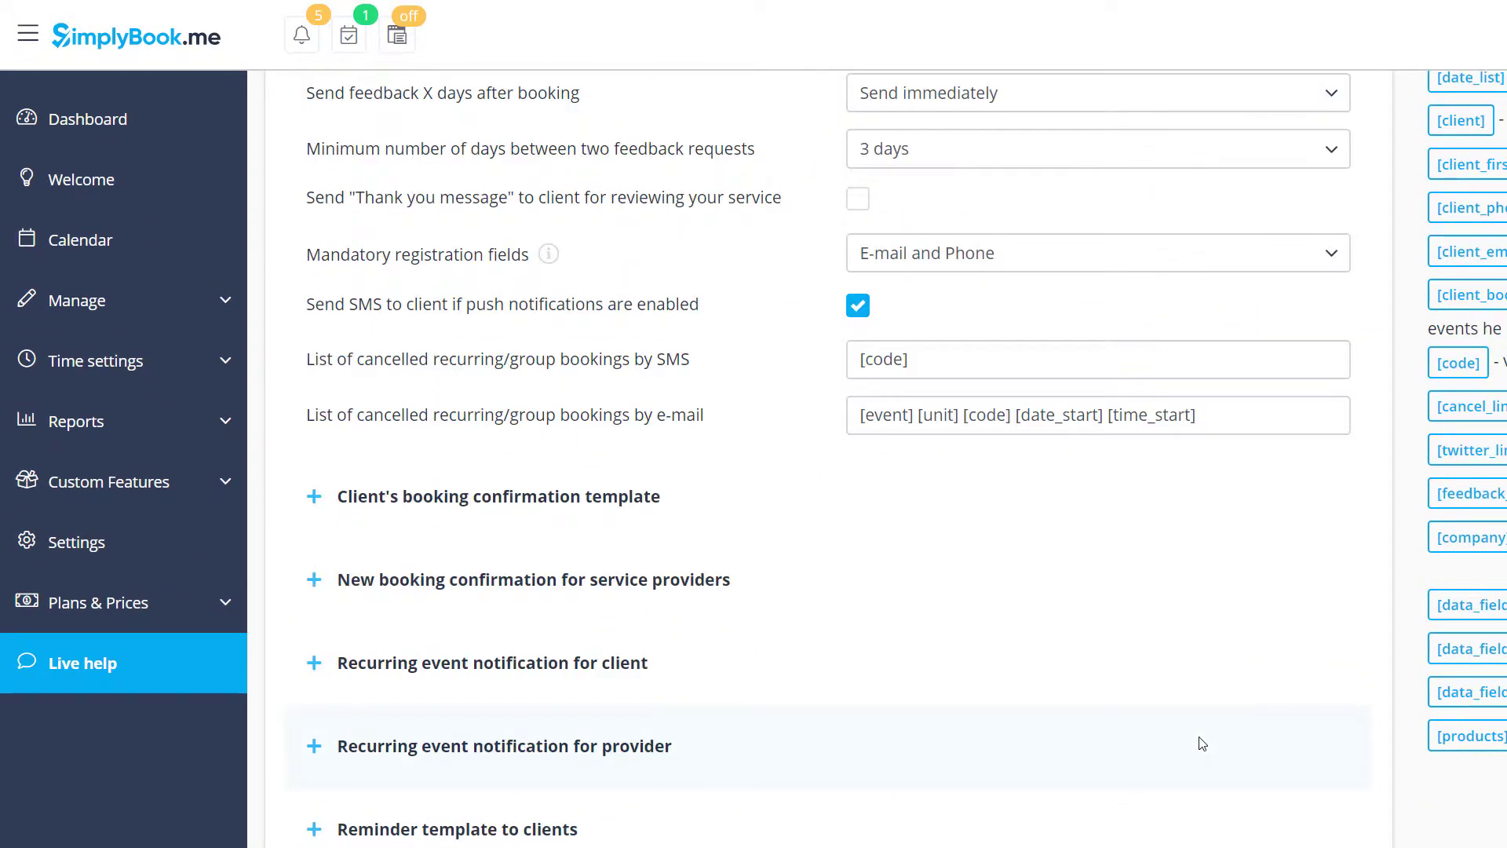
pyautogui.click(457, 482)
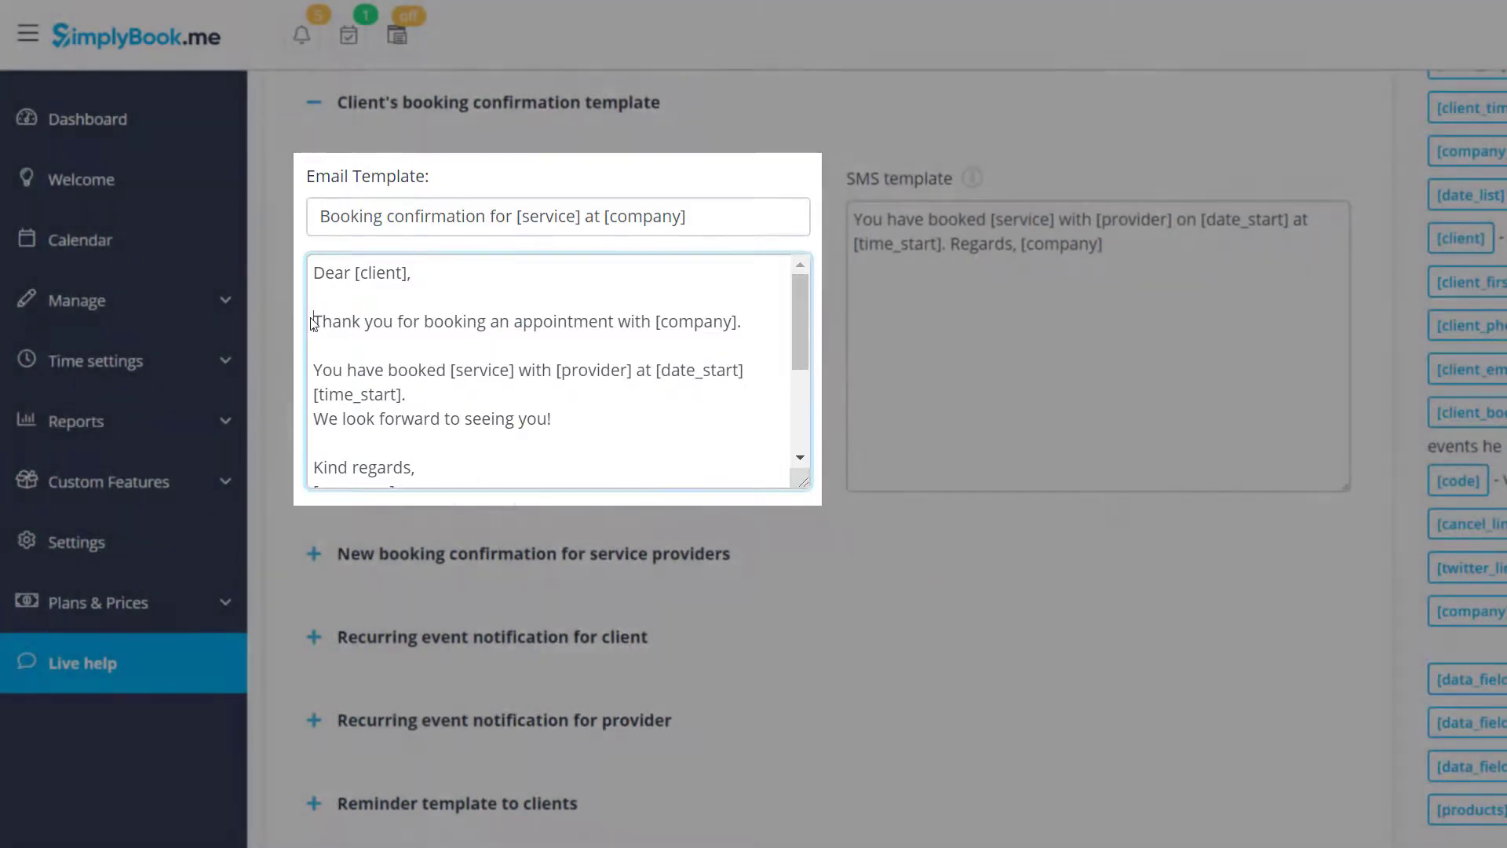
pyautogui.click(312, 318)
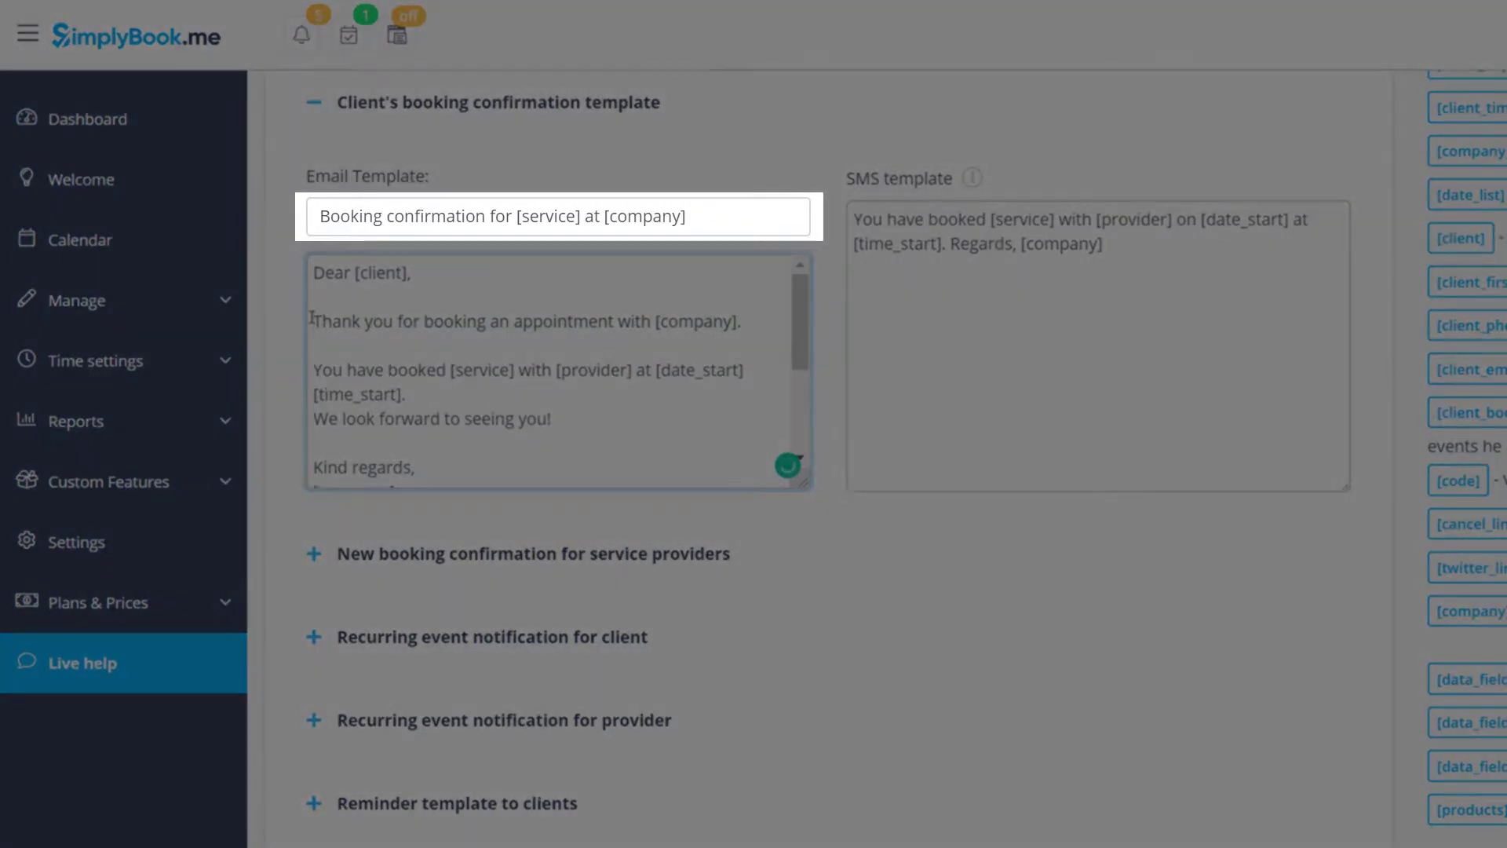
pyautogui.write('This is a booking confirmation,')
pyautogui.press('Delete')
pyautogui.write('t')
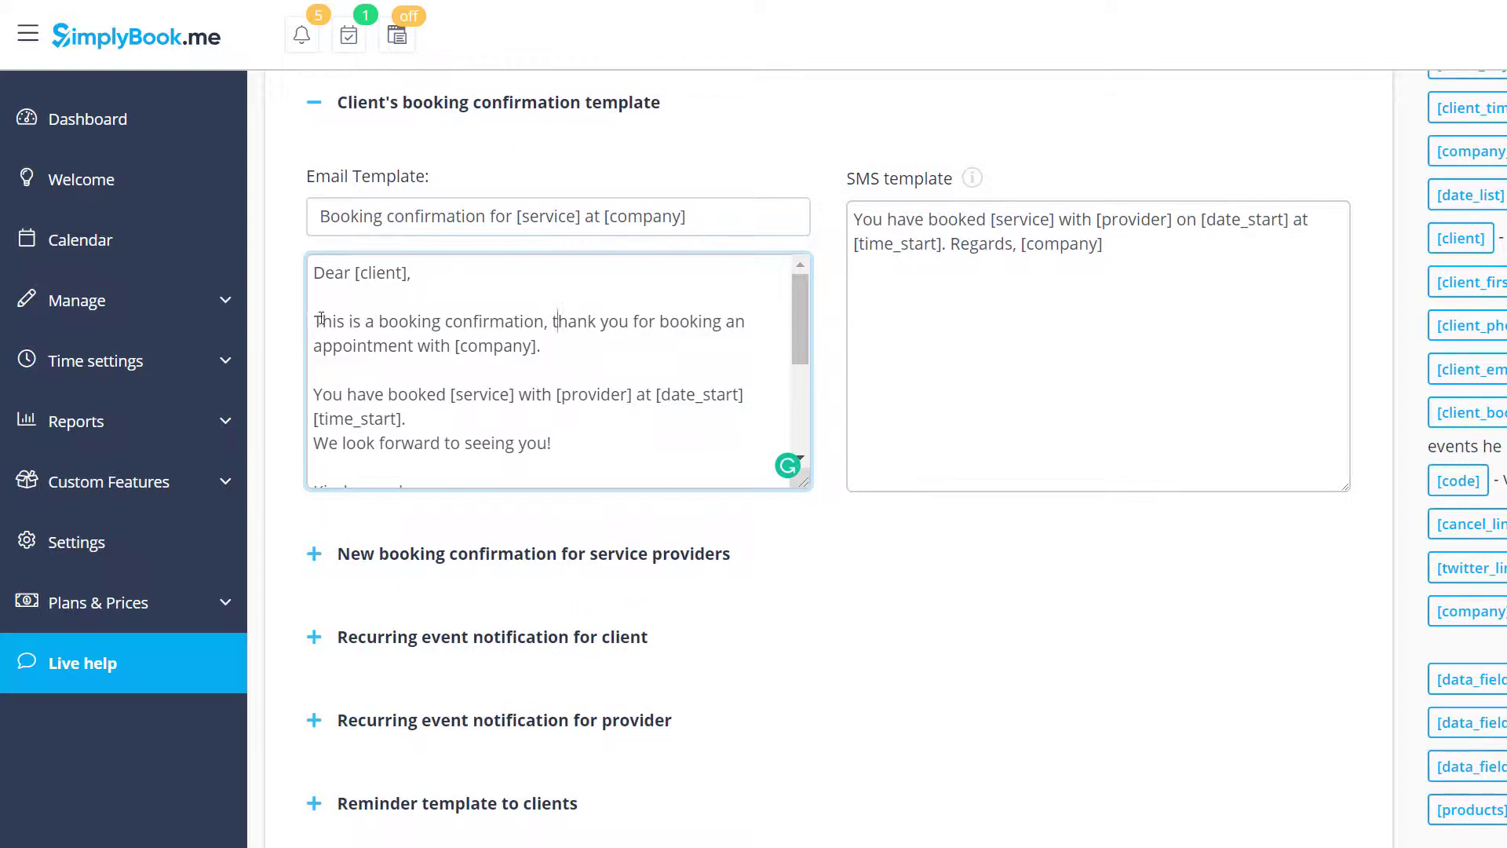
pyautogui.doubleClick(478, 348)
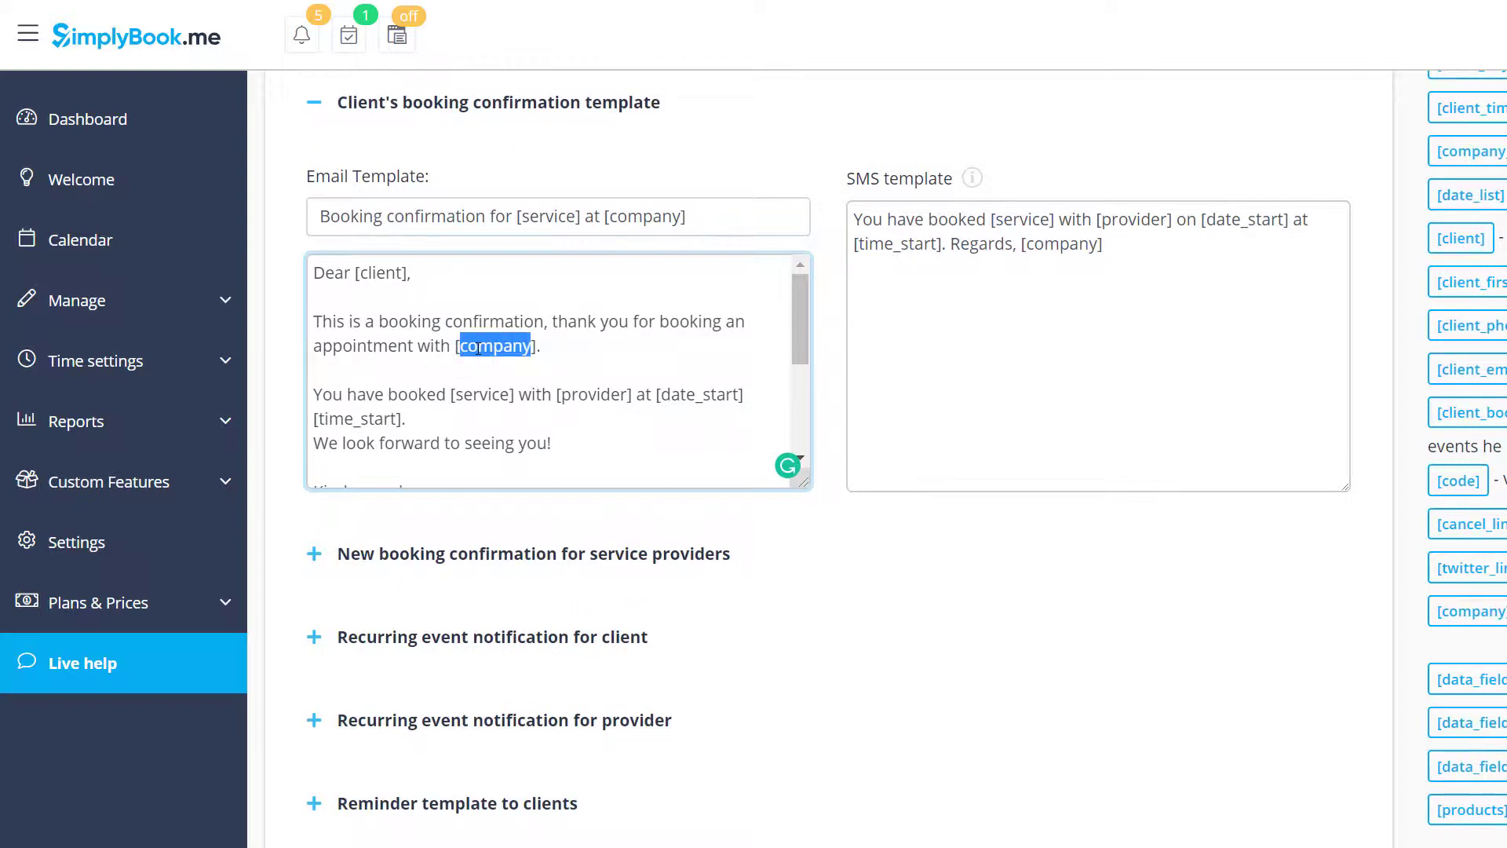
pyautogui.click(636, 376)
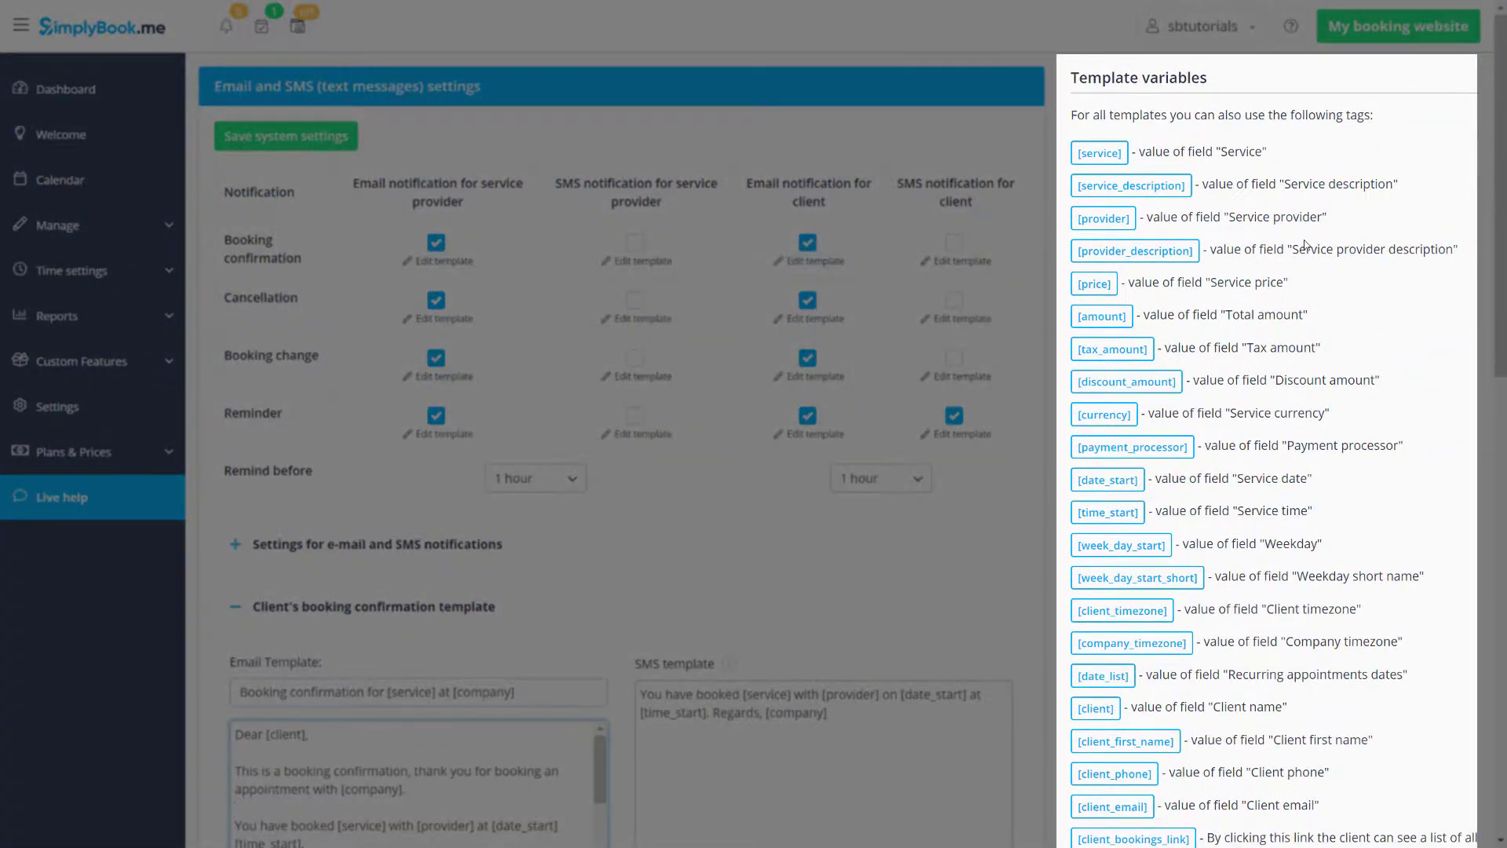
# Append [data_field_1], [data_field_2] and [data_field_3] on separate lines after the email text.
pyautogui.scroll(-7, 1306, 245)
pyautogui.press('Return')
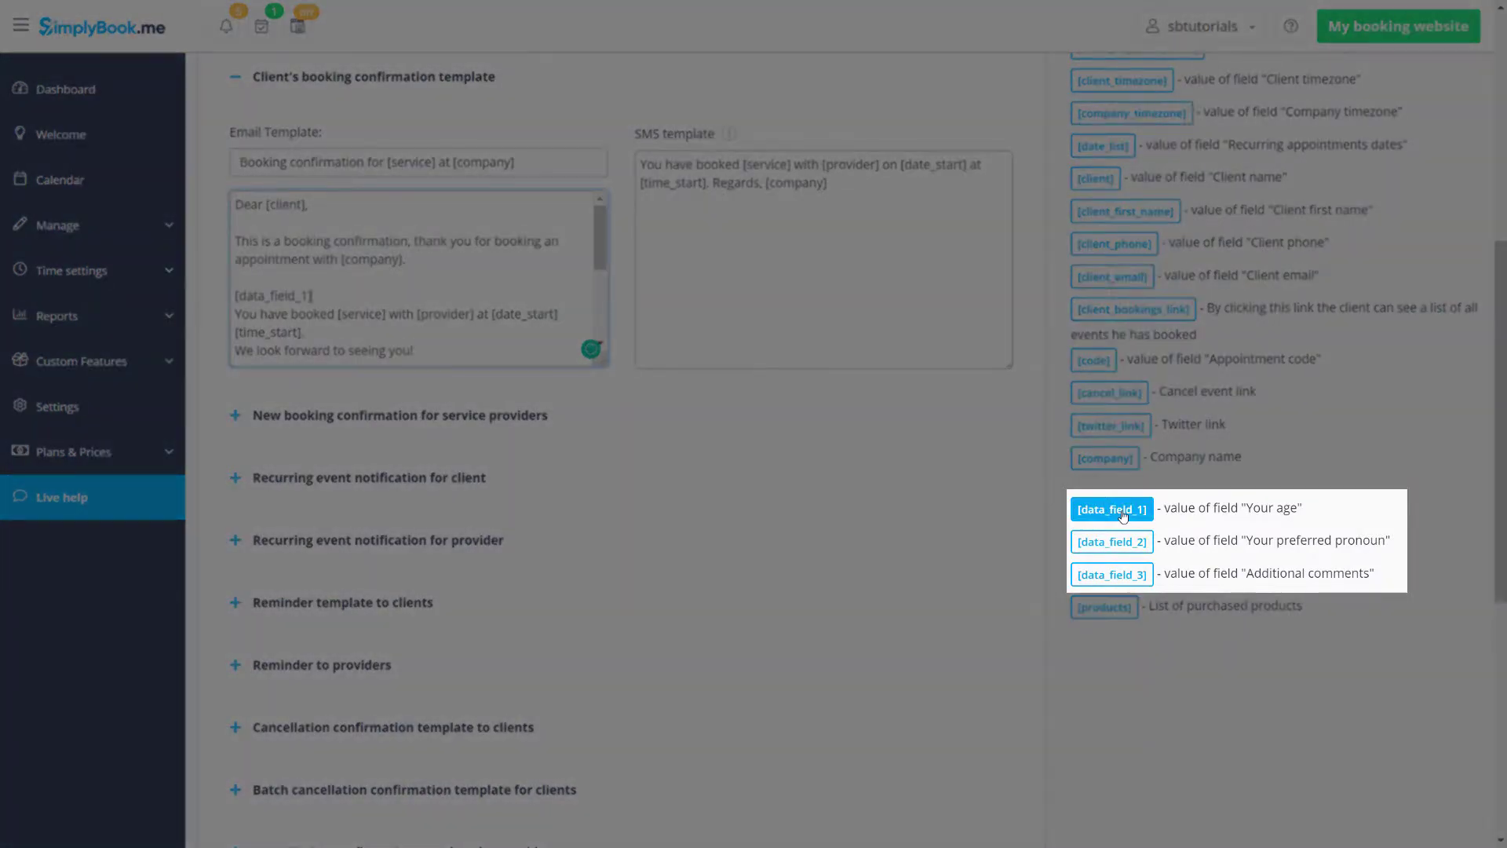
pyautogui.click(1112, 510)
pyautogui.press('Return')
pyautogui.click(1112, 542)
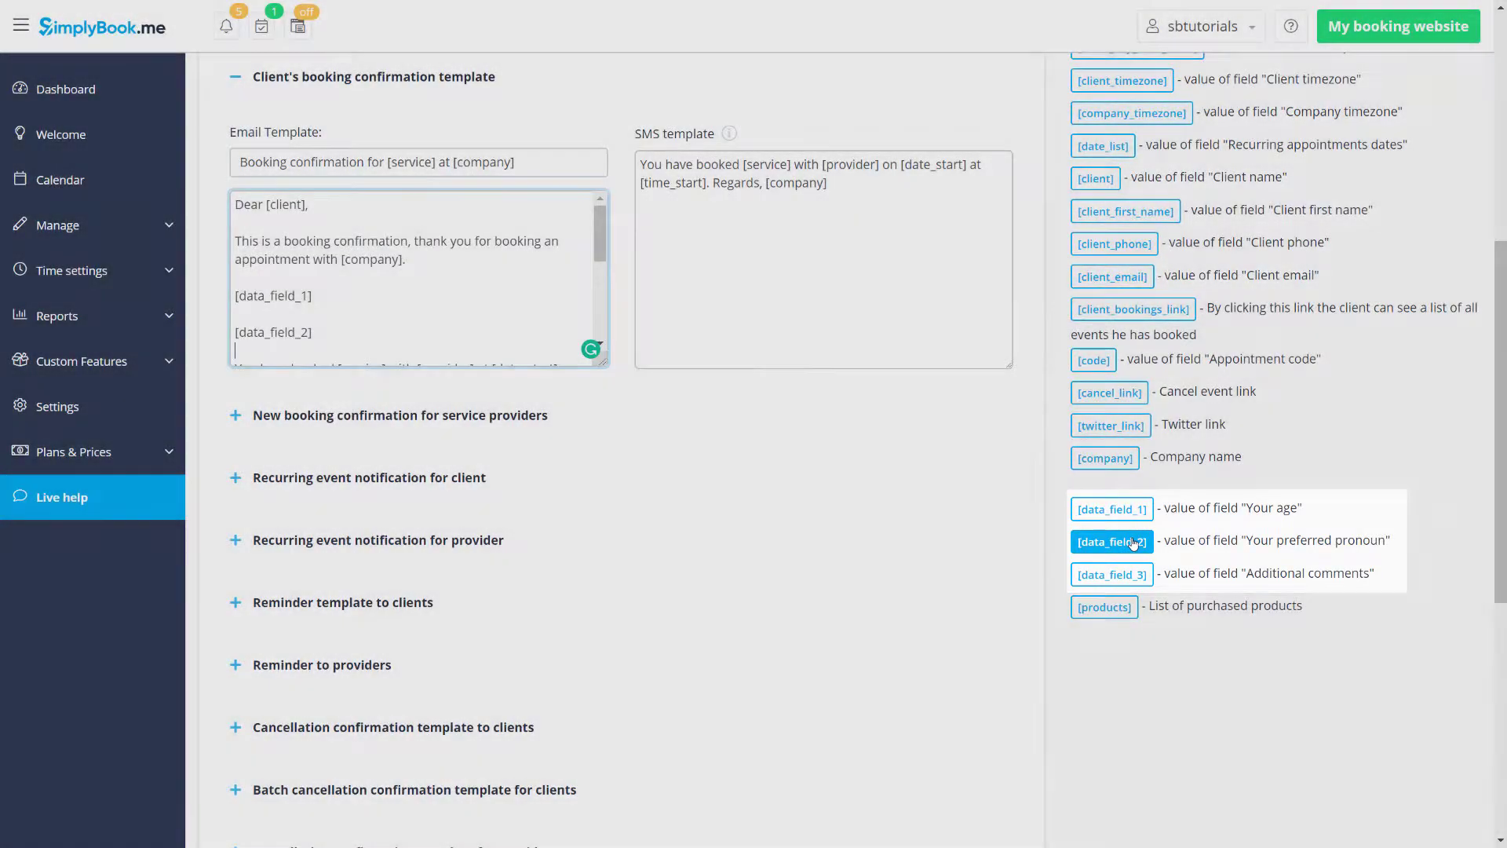
pyautogui.press('Return')
pyautogui.click(1112, 574)
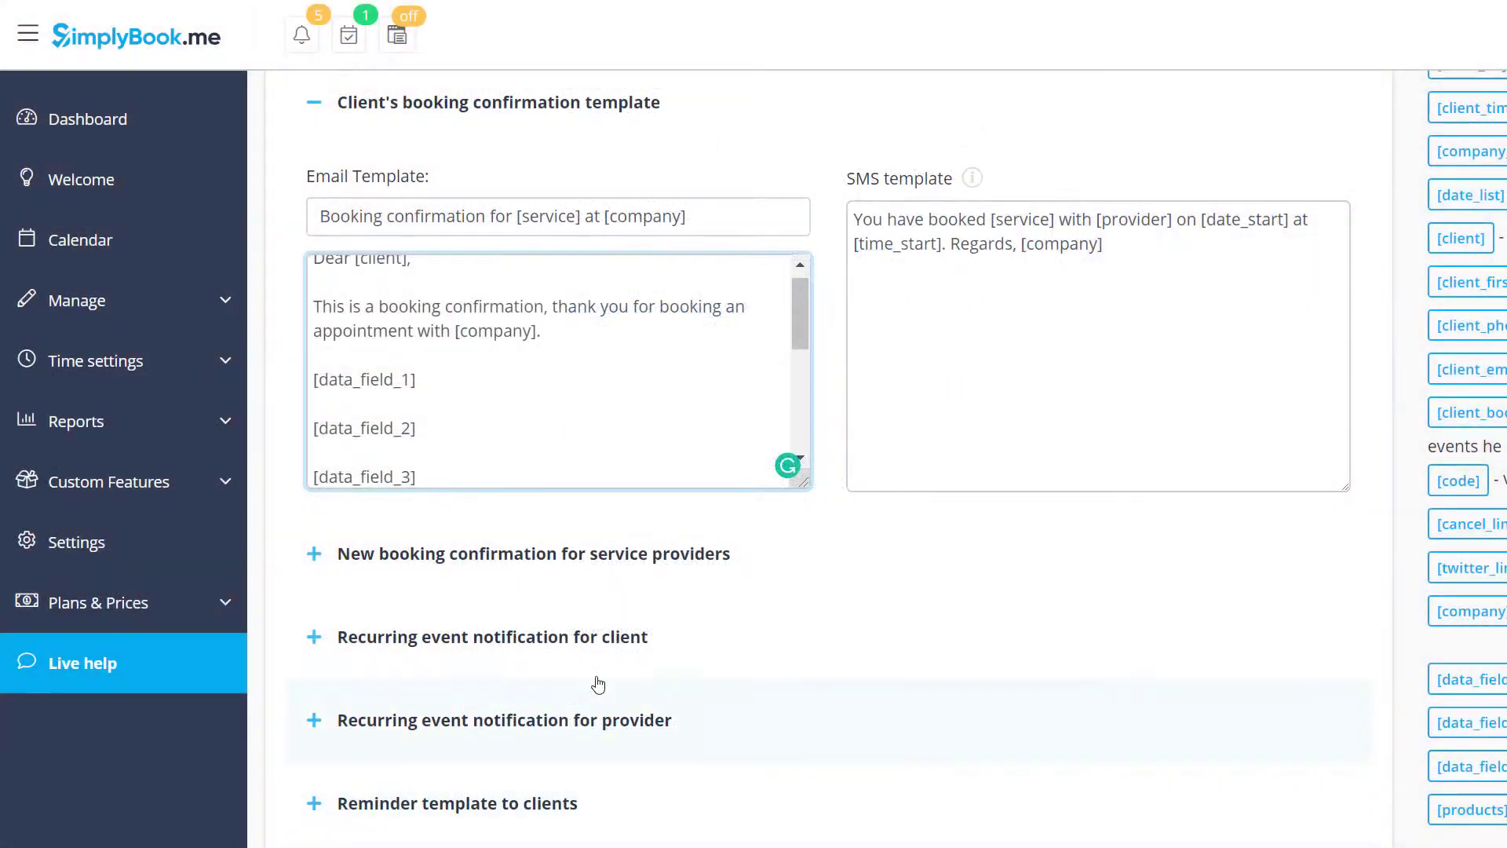
# Open Group bookings notifications from Booking Related custom features and expand the client confirmation template.
pyautogui.click(117, 482)
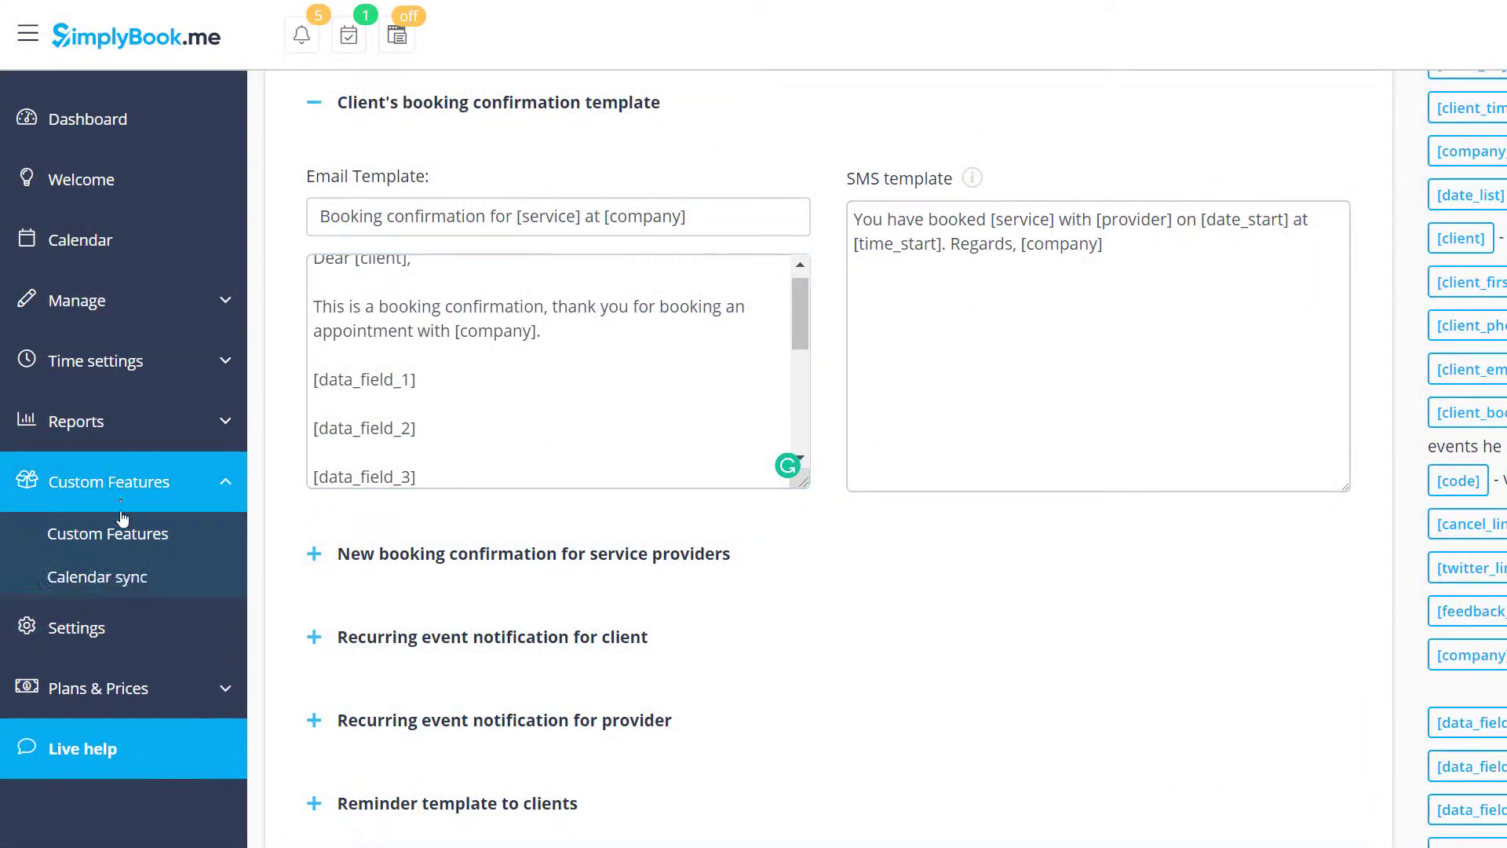
pyautogui.click(130, 541)
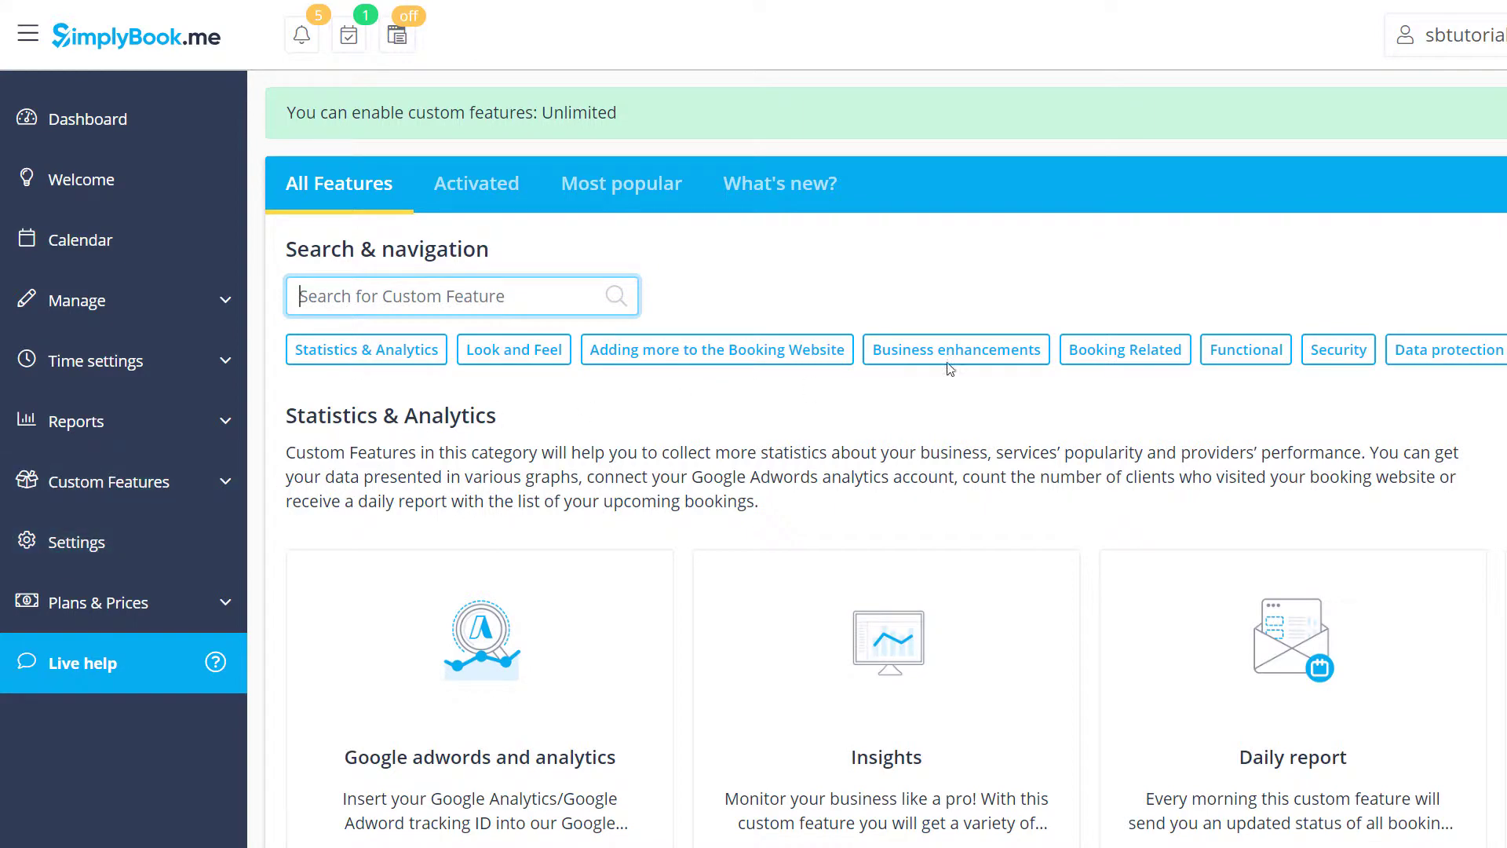
pyautogui.click(1107, 345)
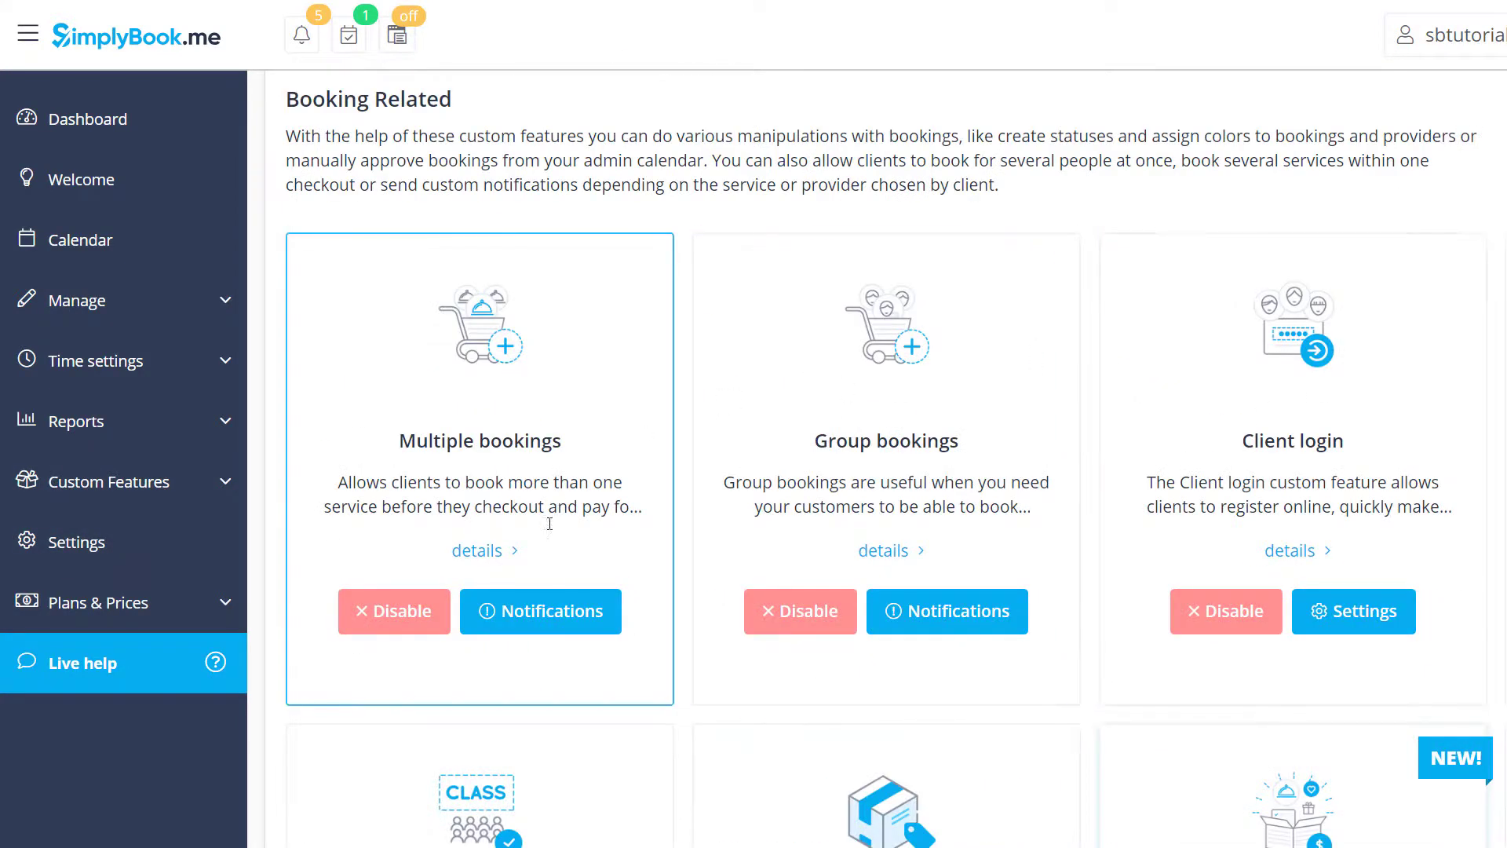
pyautogui.click(900, 604)
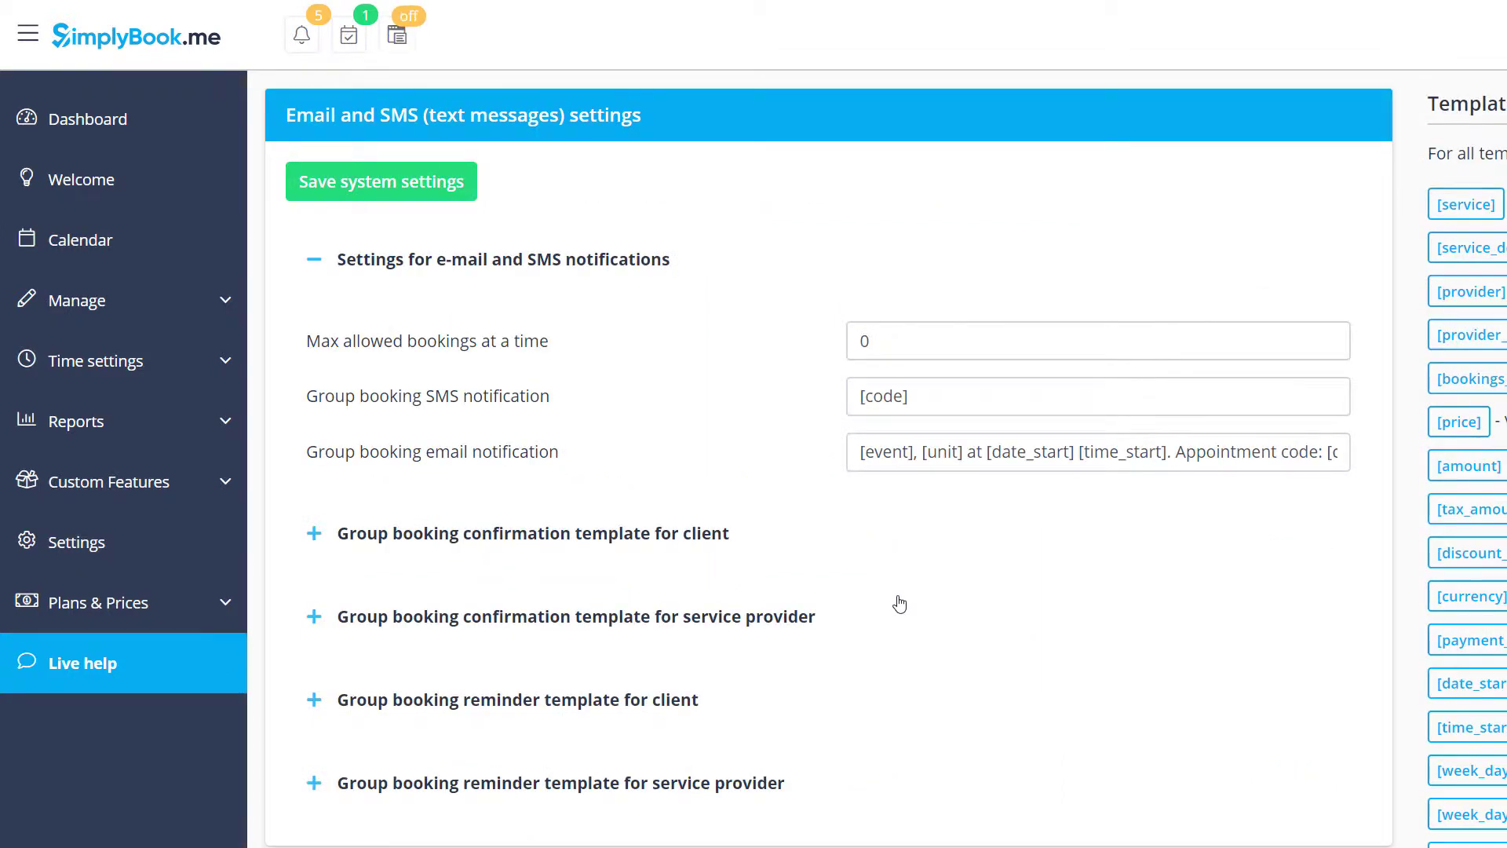
pyautogui.click(665, 542)
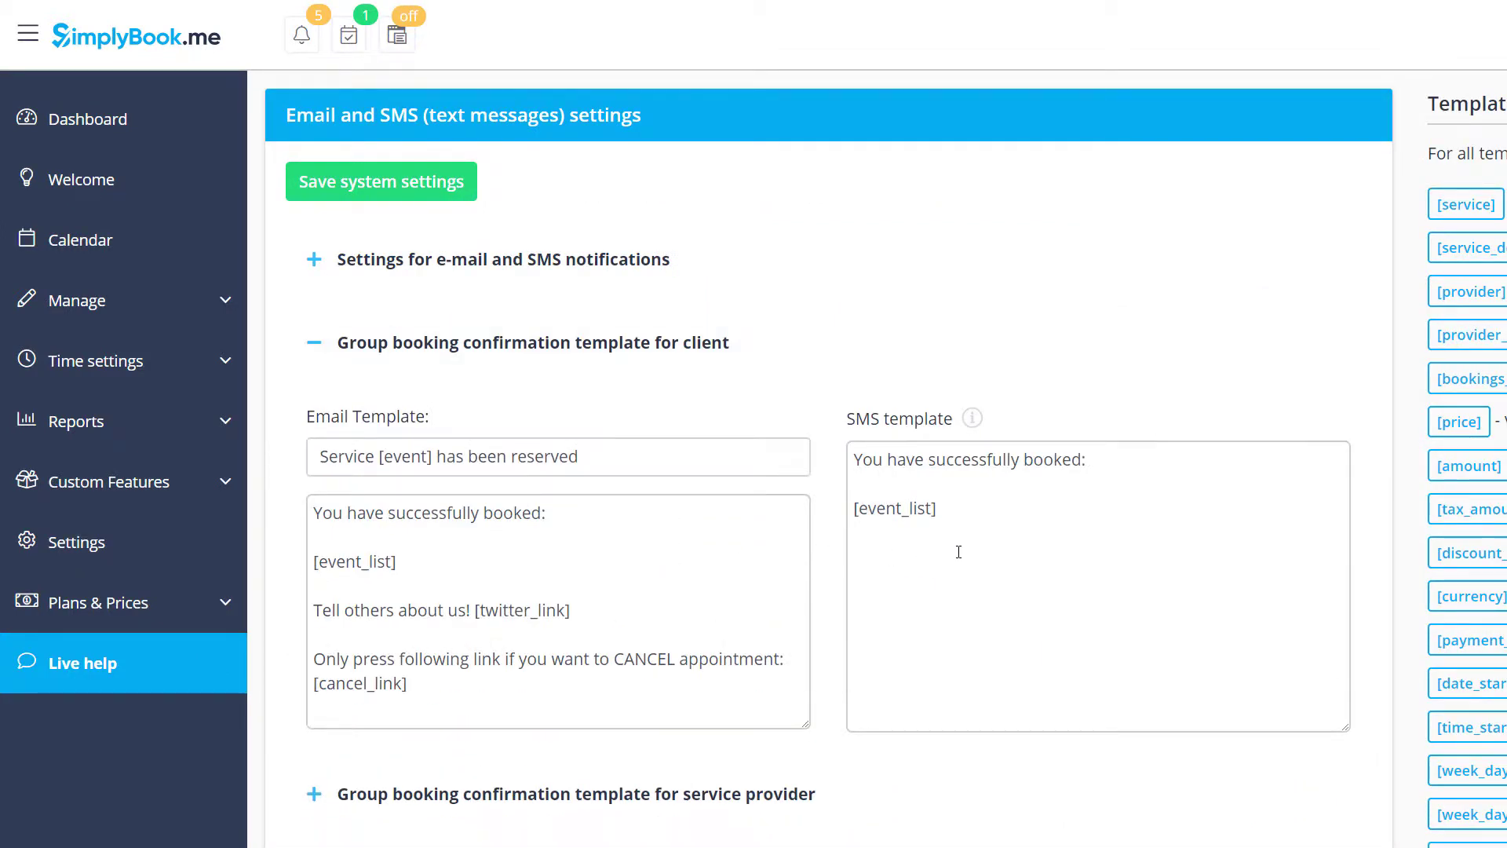
# Search custom features for 'flexible', enable Flexible Notifications and open its settings.
pyautogui.click(102, 483)
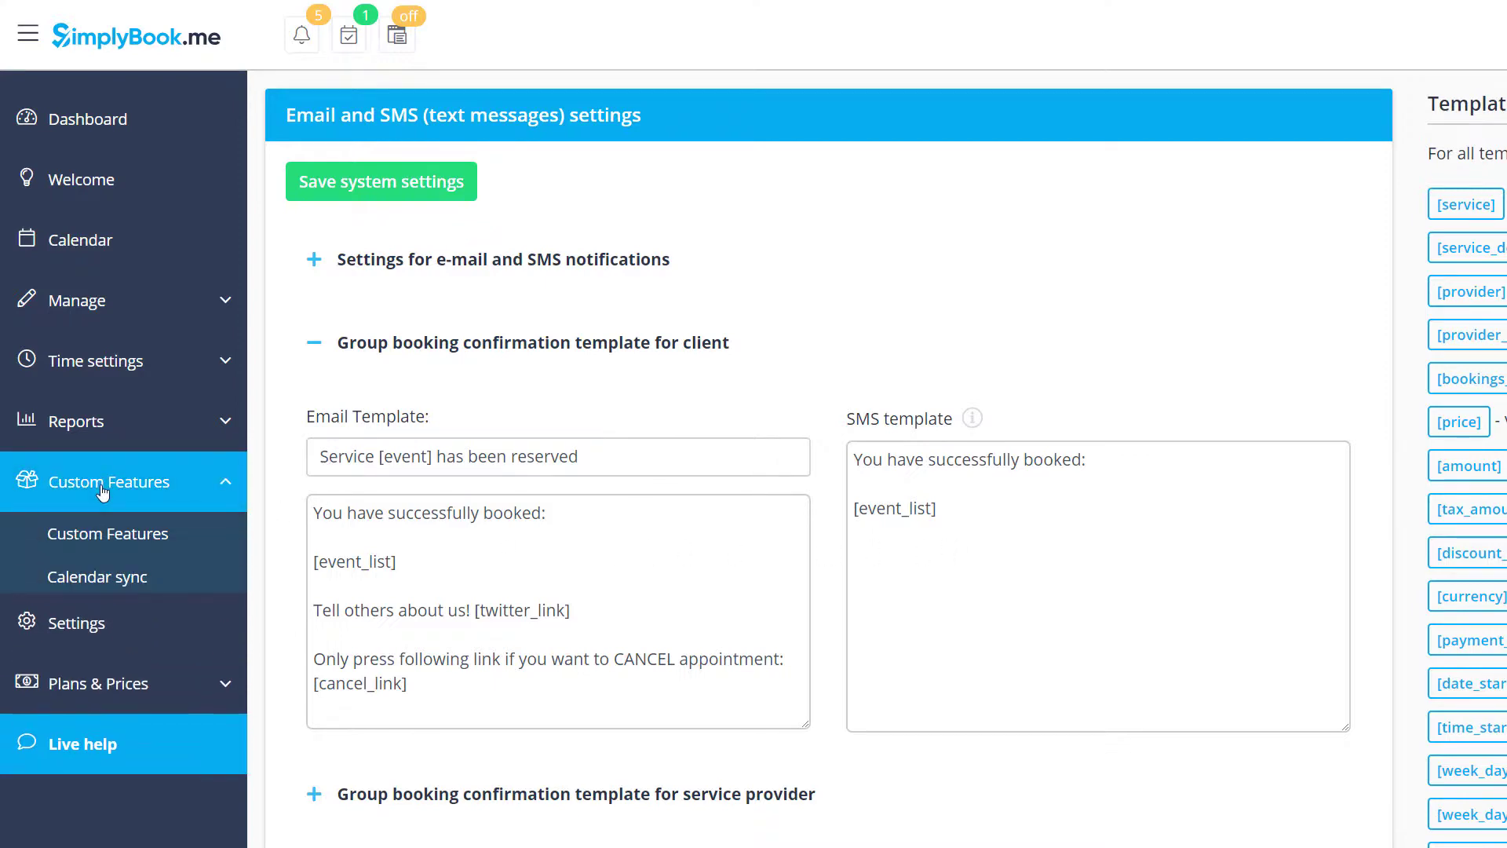
pyautogui.click(125, 534)
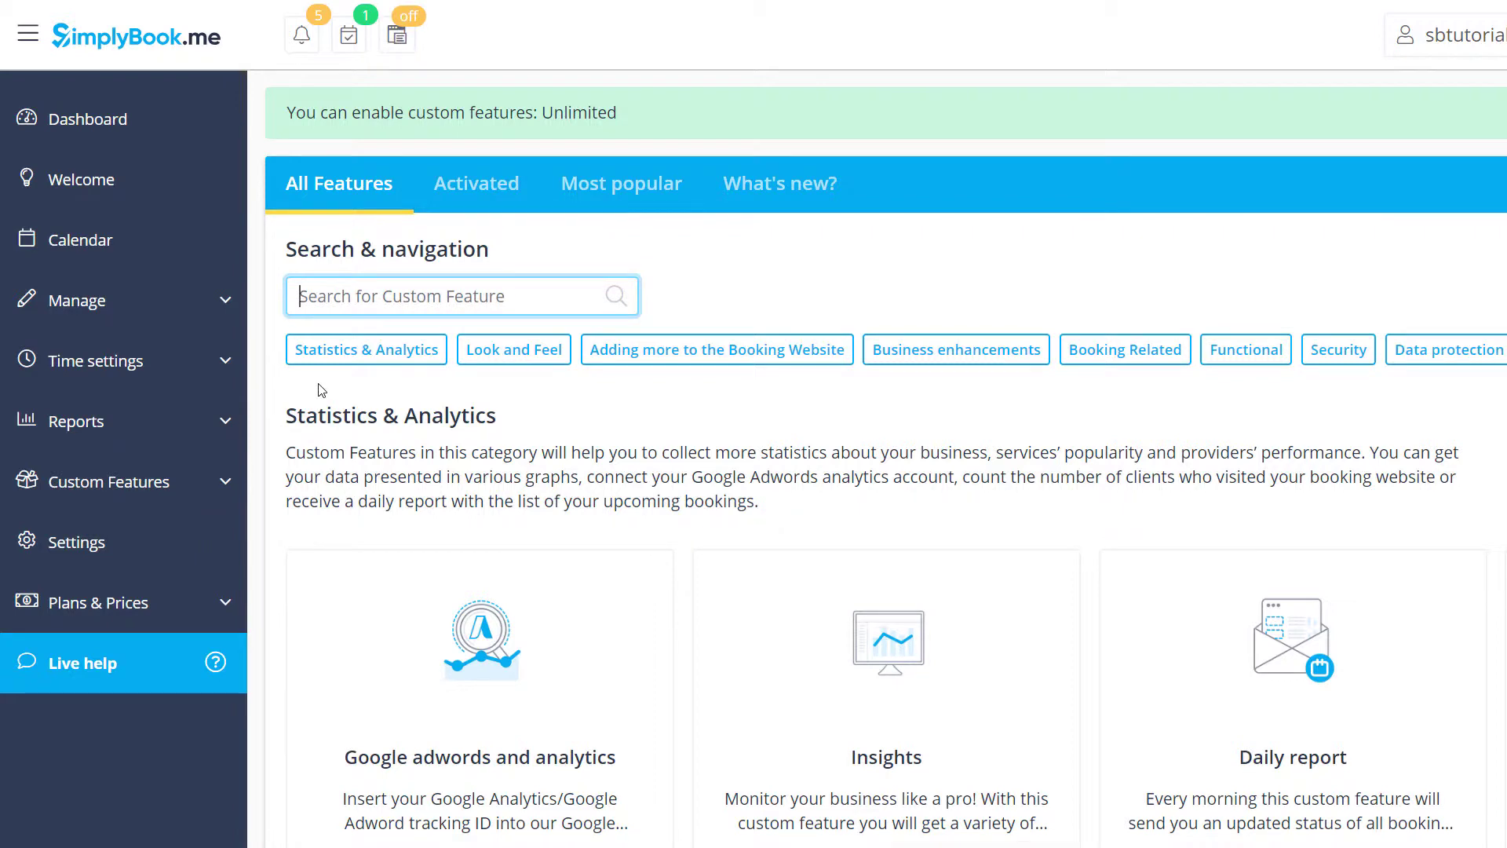
pyautogui.write('flexible noti')
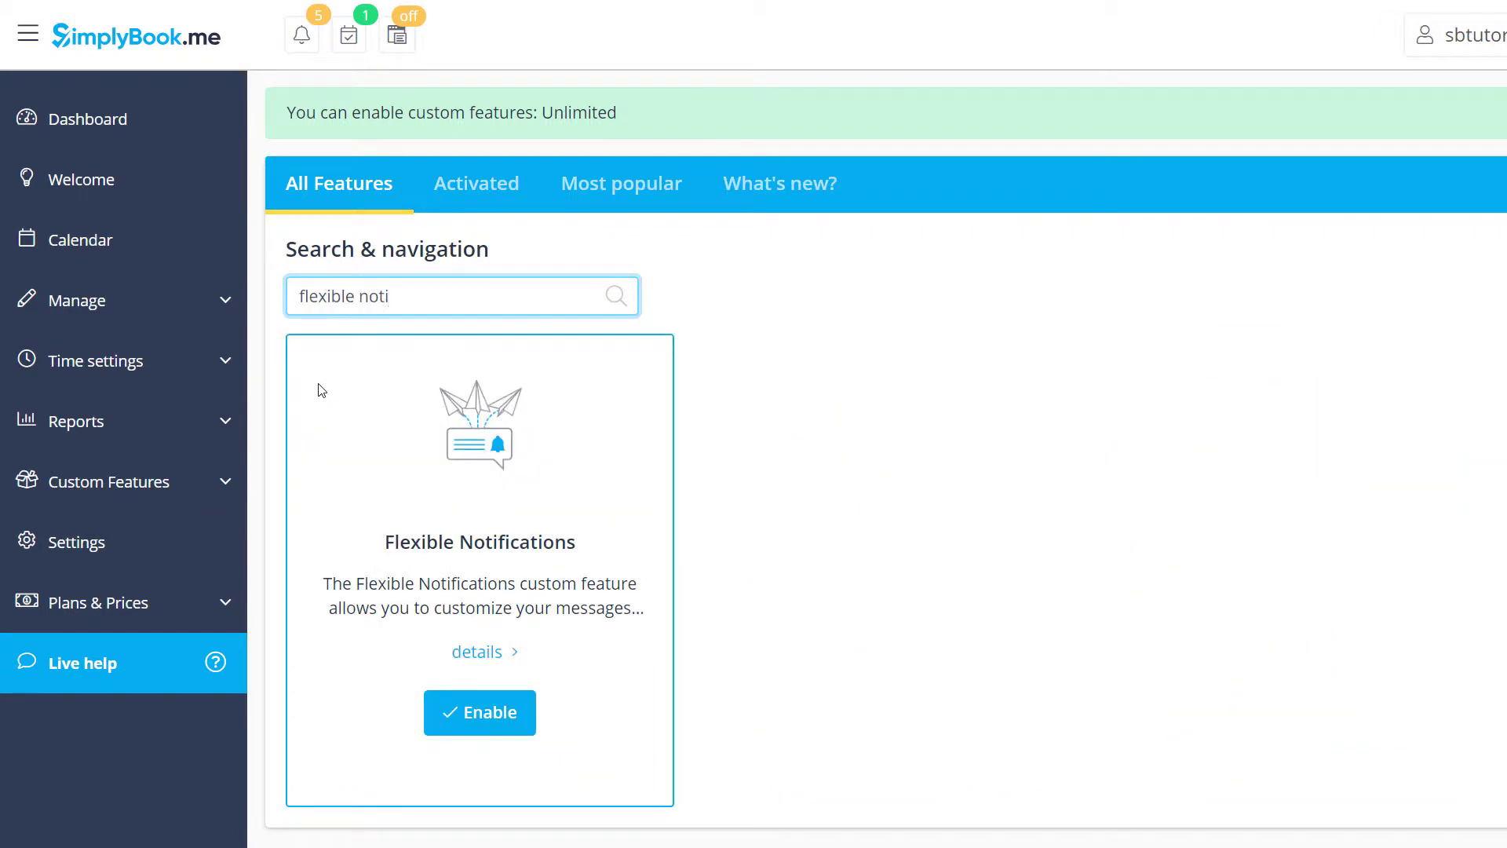
pyautogui.click(469, 712)
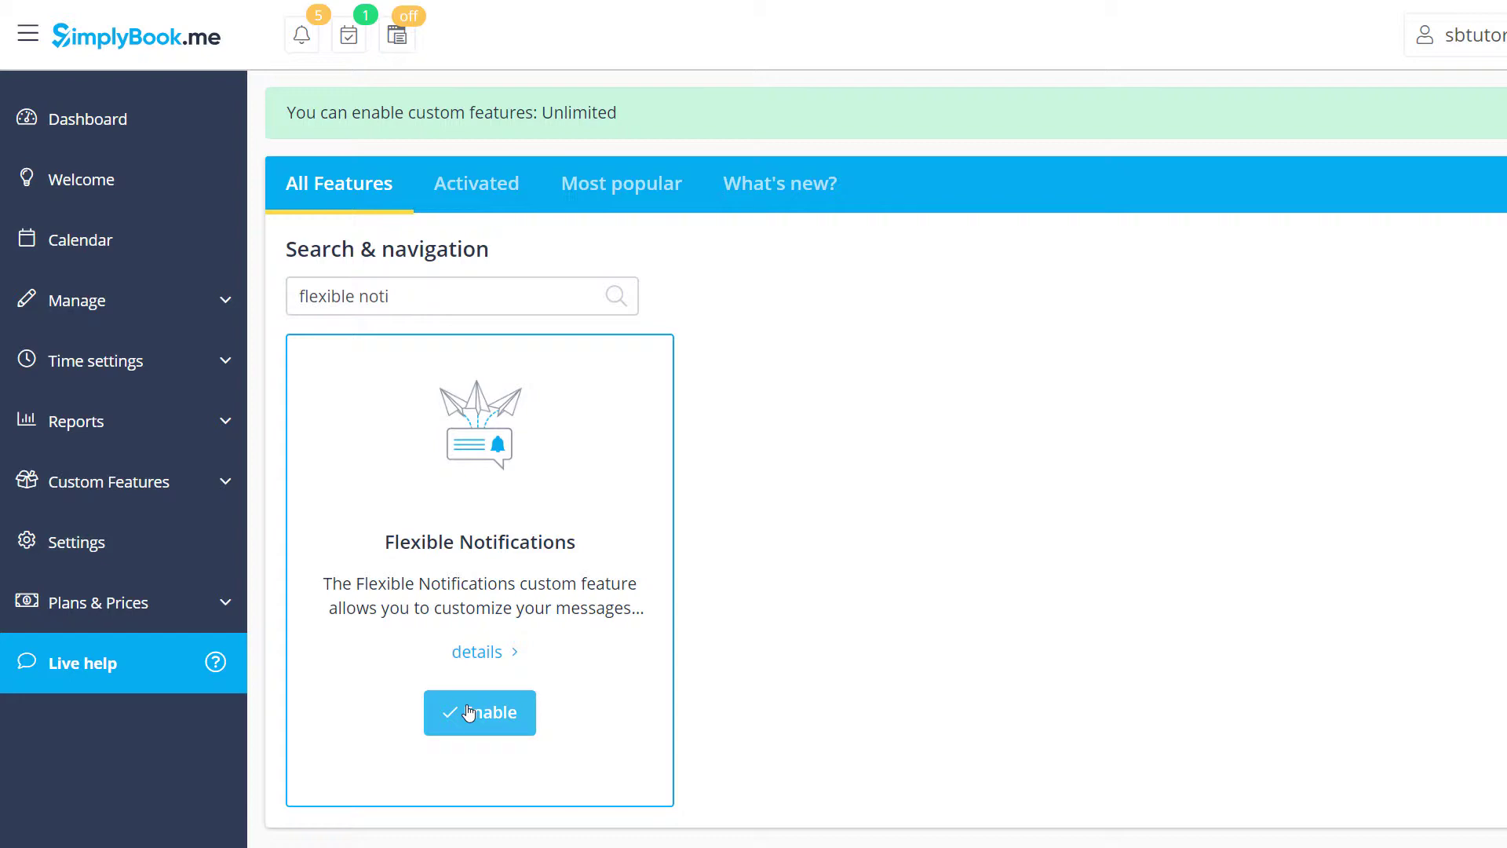
pyautogui.scroll(-6, 468, 712)
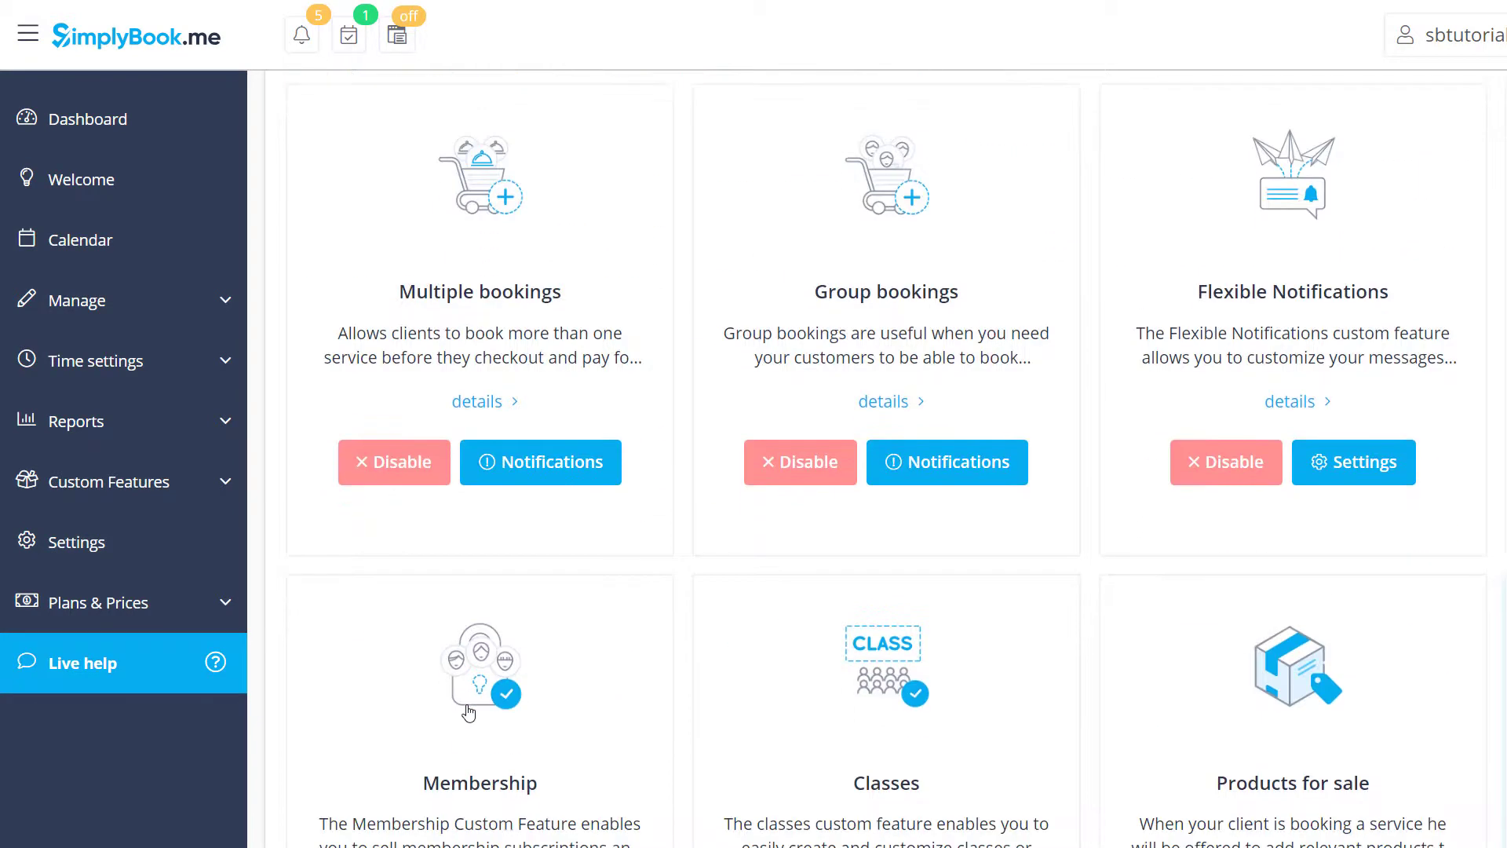
pyautogui.click(1321, 461)
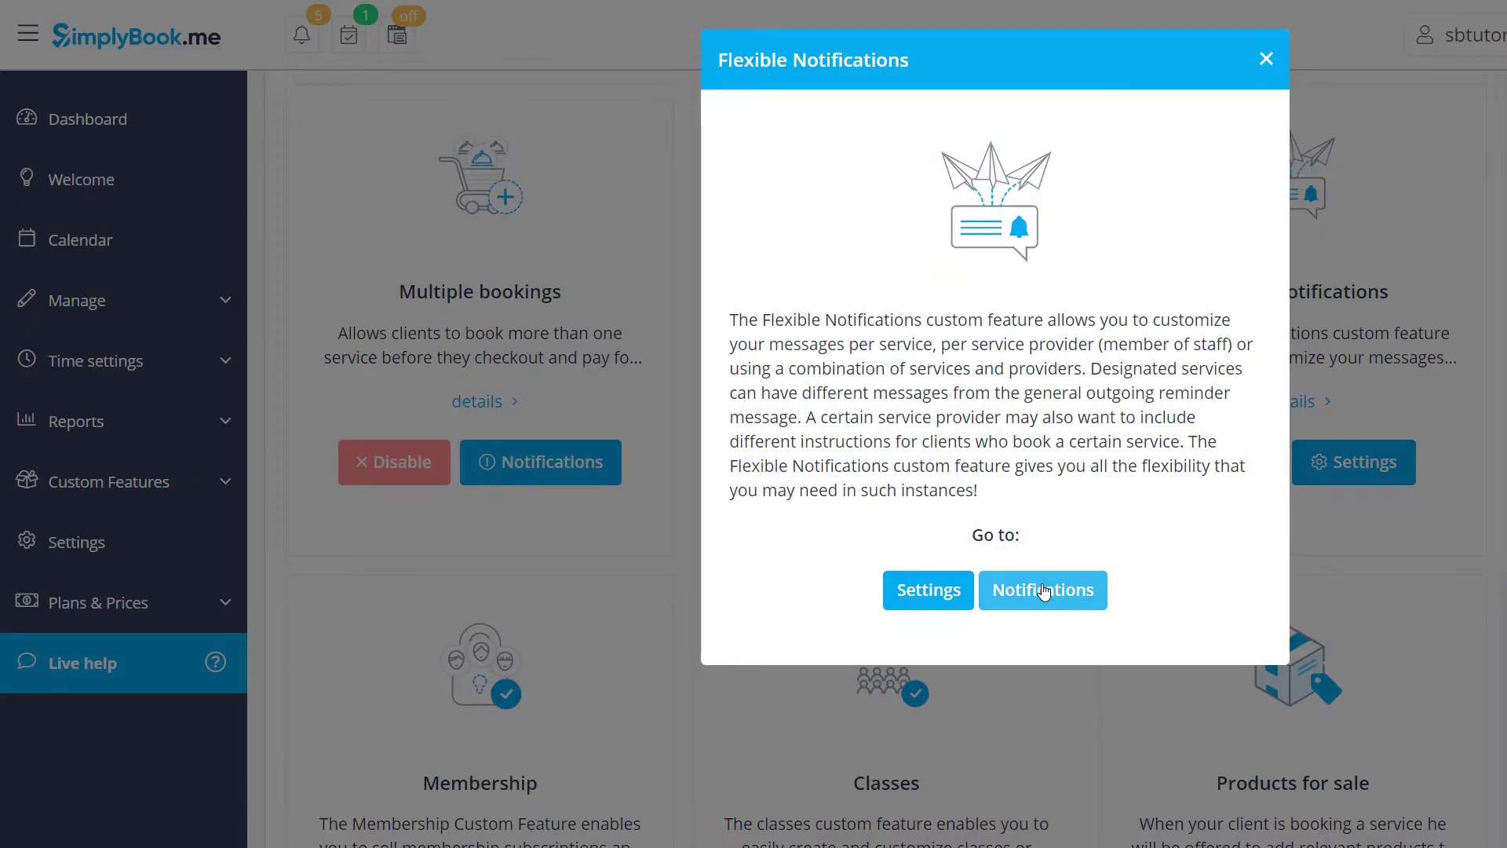
# Go to the Flexible notification templates page from the Flexible Notifications dialog.
pyautogui.click(1045, 592)
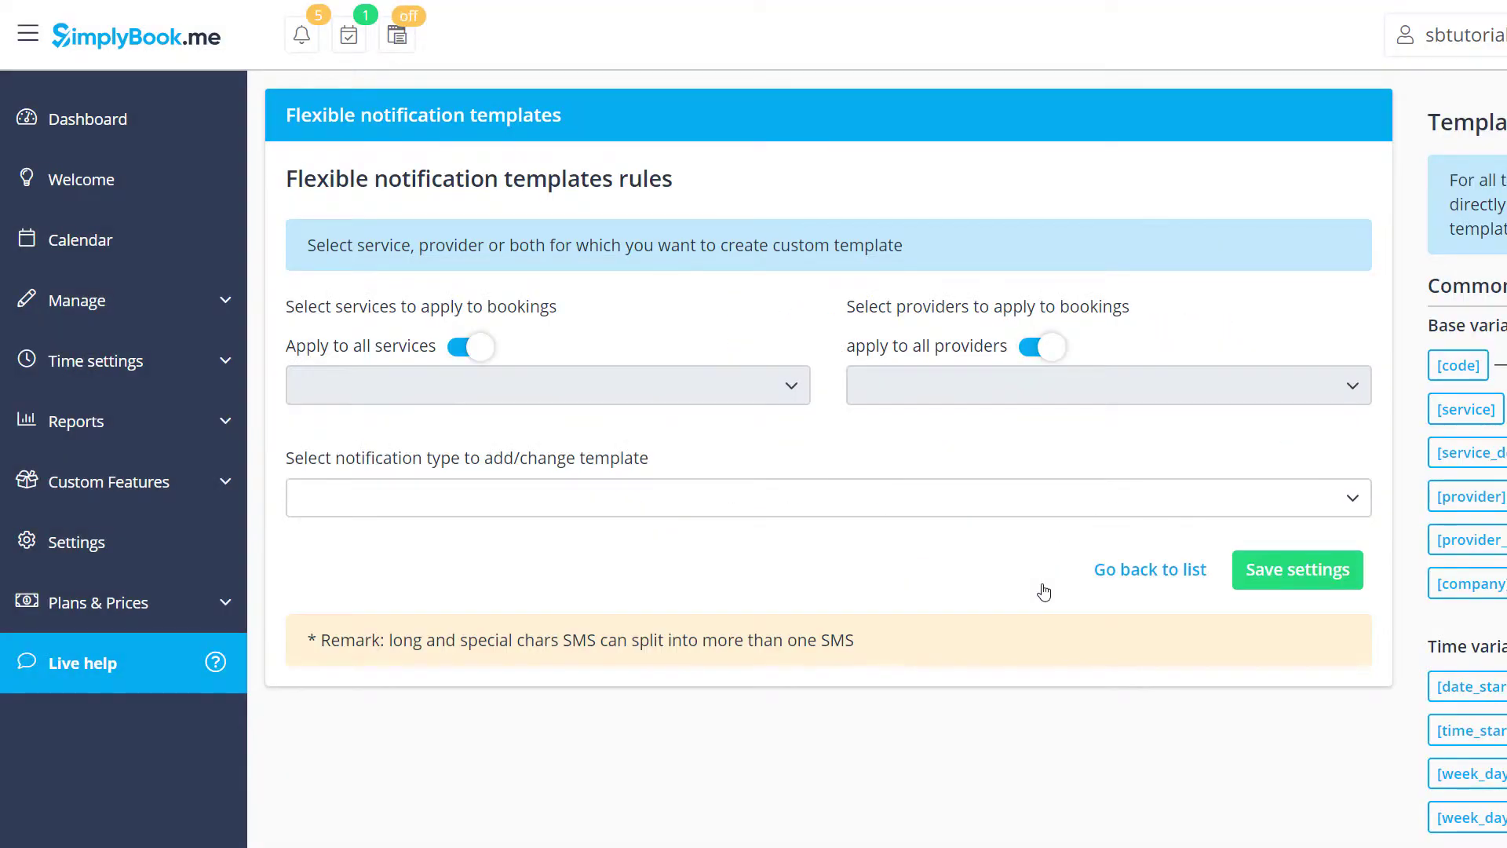